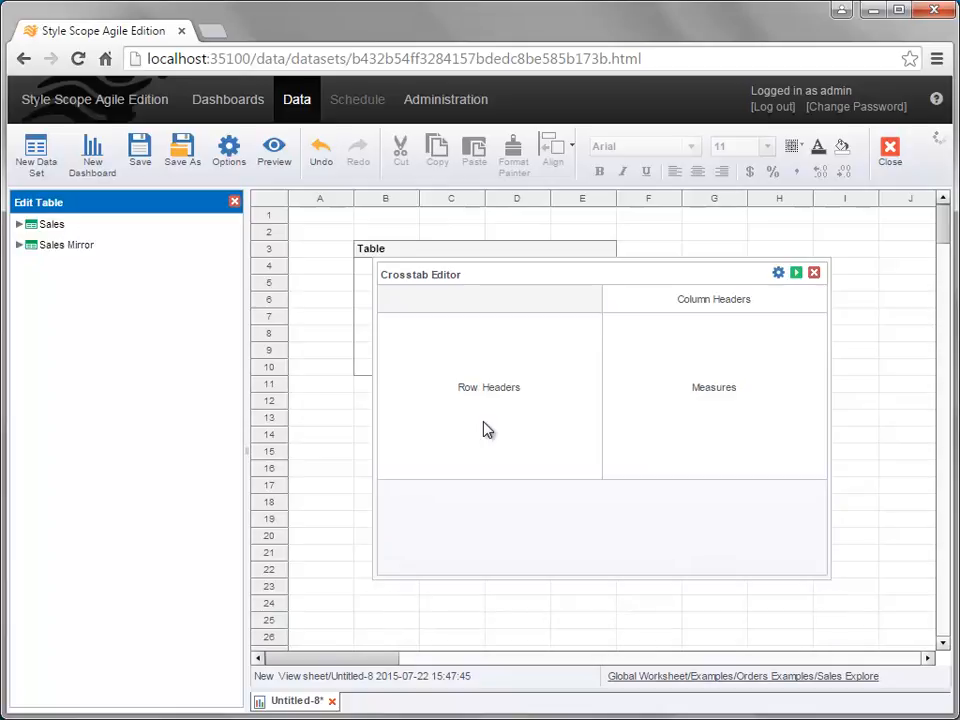
Step: Define the crosstab from the Sales Mirror fields, with Category as row header, Date as column header and Total as measure
click(19, 245)
click(35, 266)
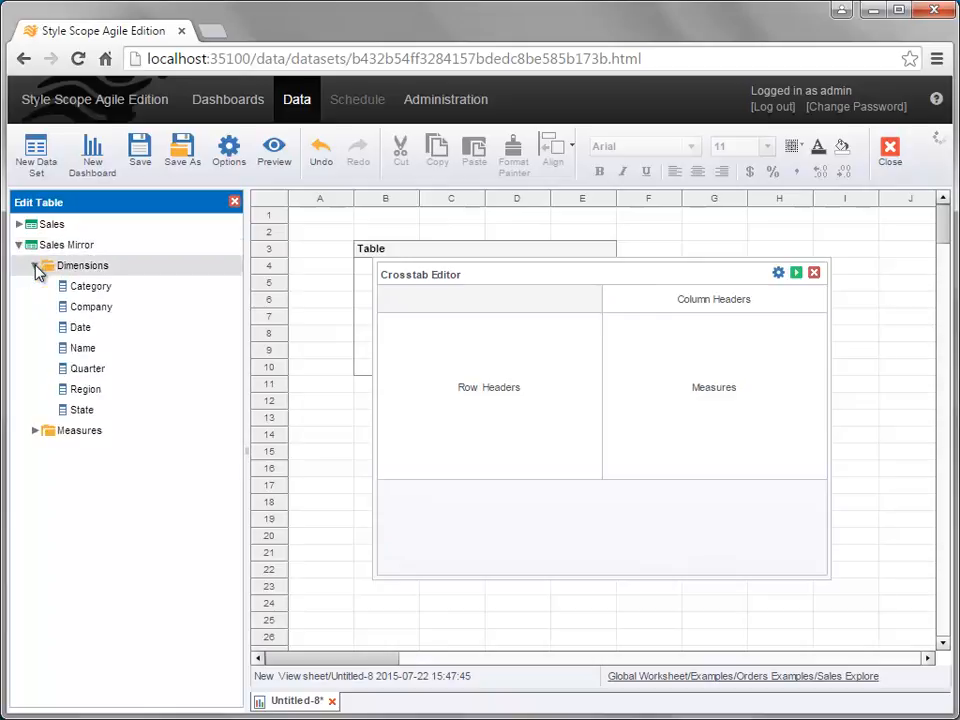
drag(124, 289, 494, 362)
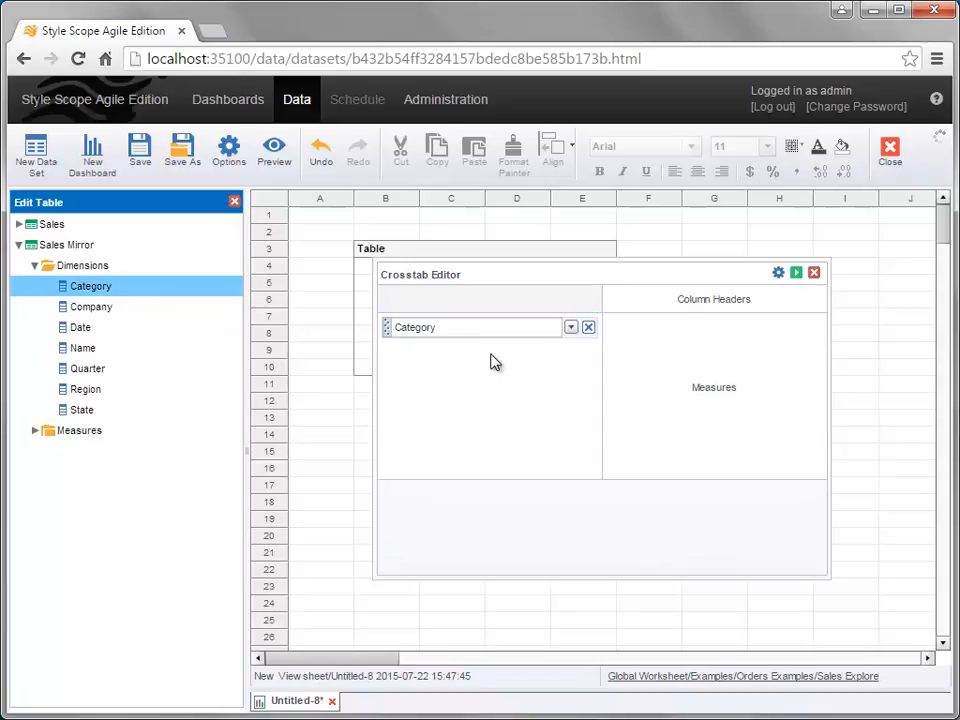
drag(170, 333, 702, 302)
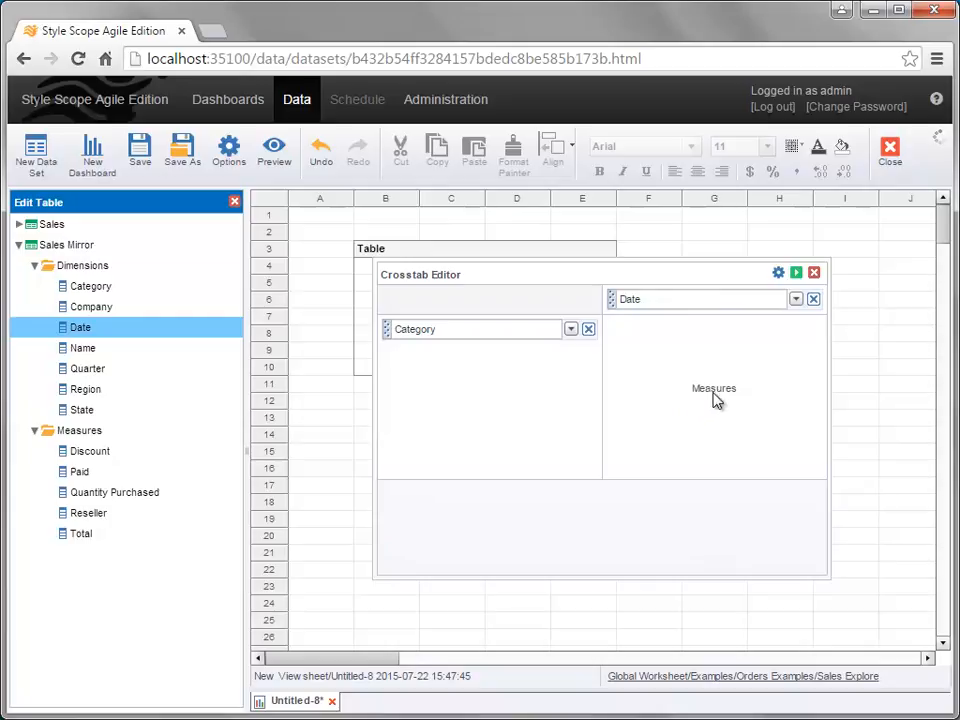
drag(113, 538, 655, 342)
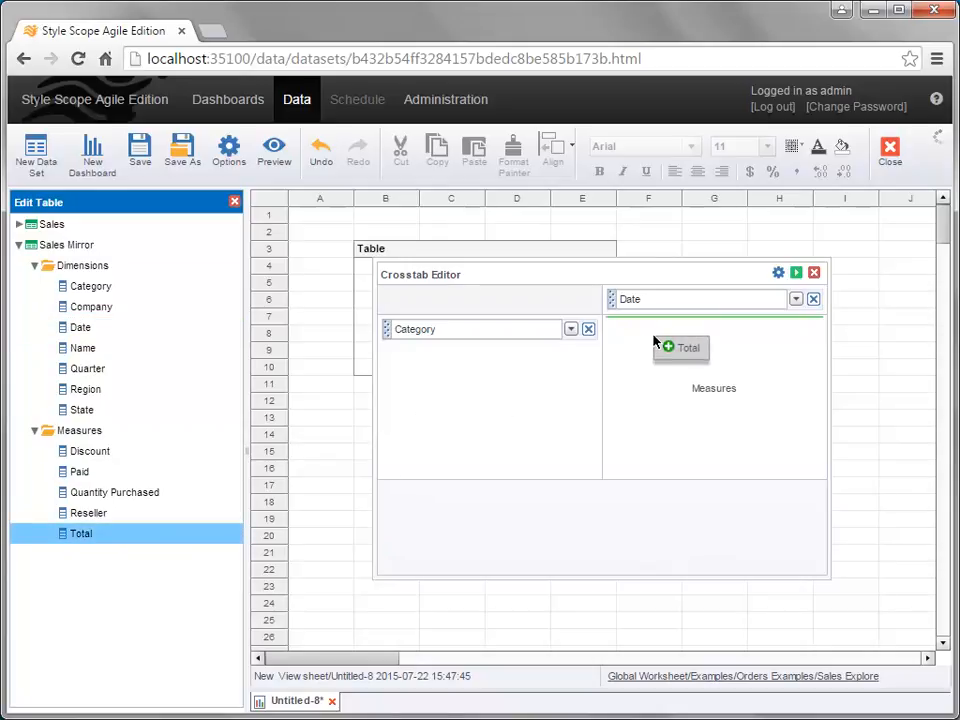
drag(655, 342, 656, 343)
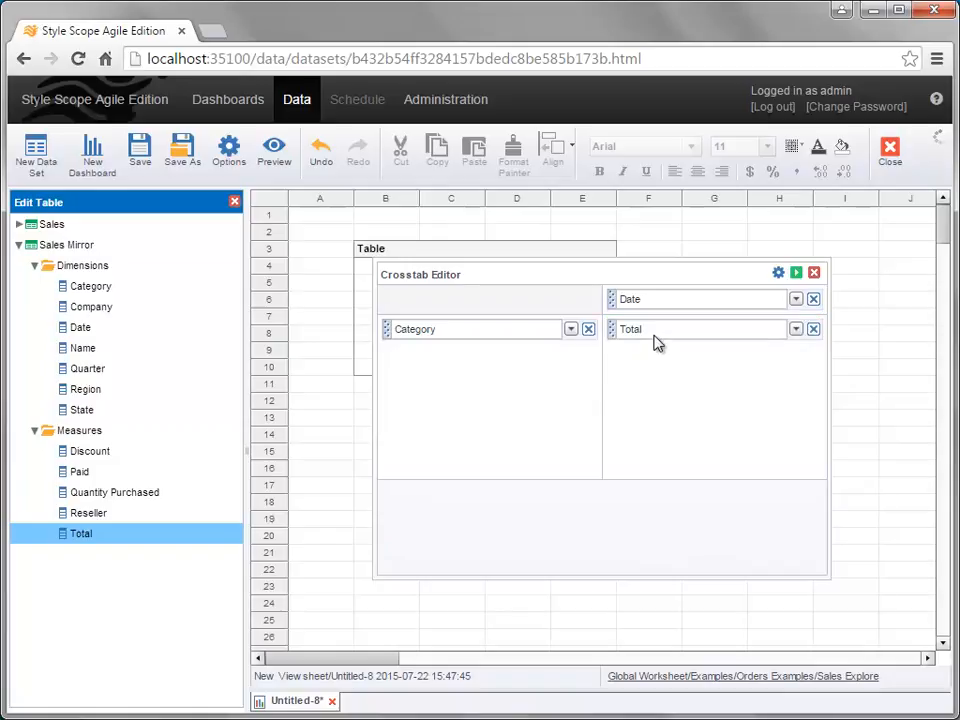
Step: Apply the crosstab with Sum as the aggregate for Total, and enlarge the table through column F and row 12
click(475, 335)
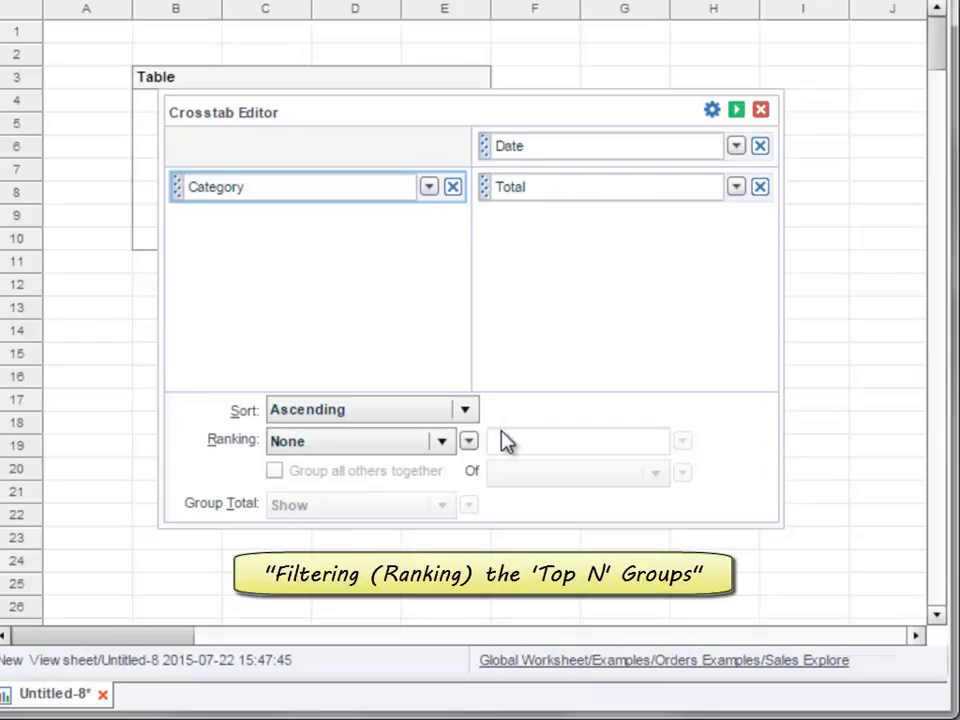
click(628, 192)
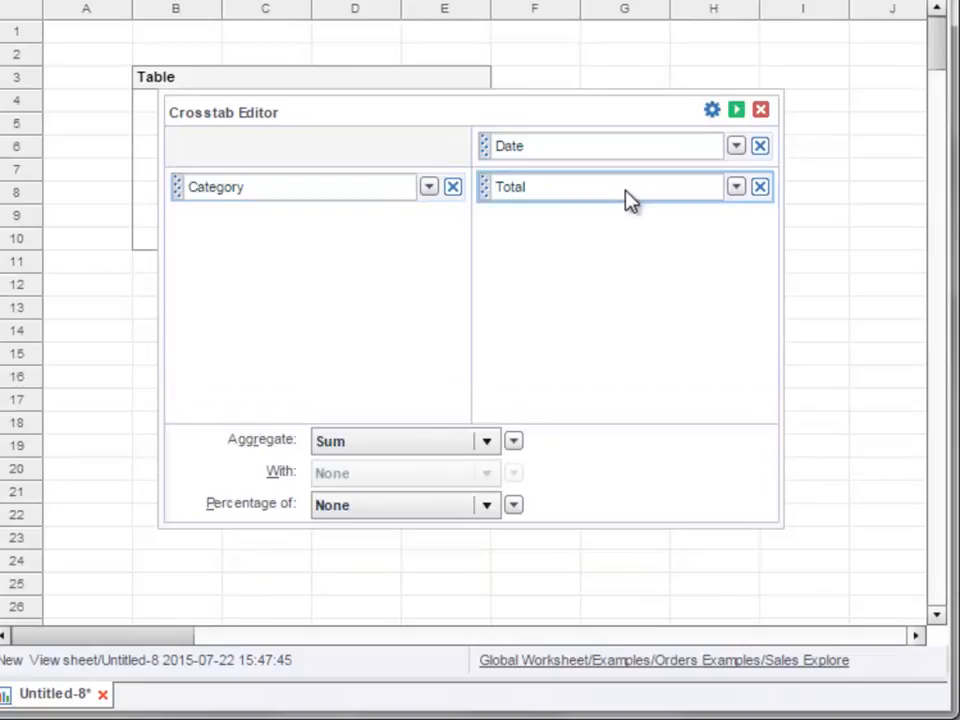
click(487, 441)
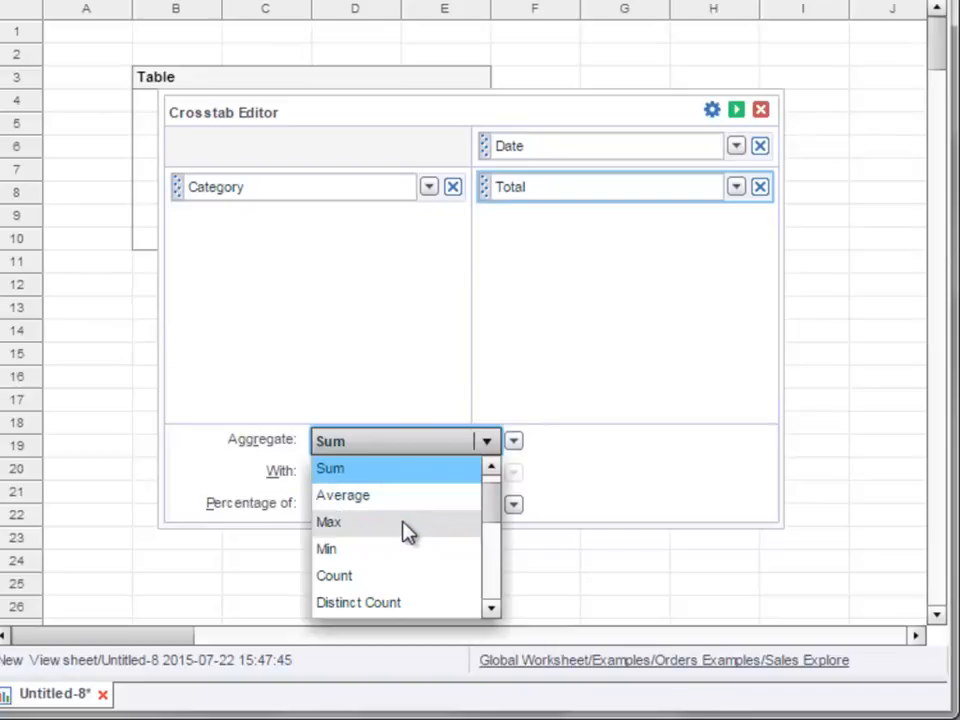
click(488, 387)
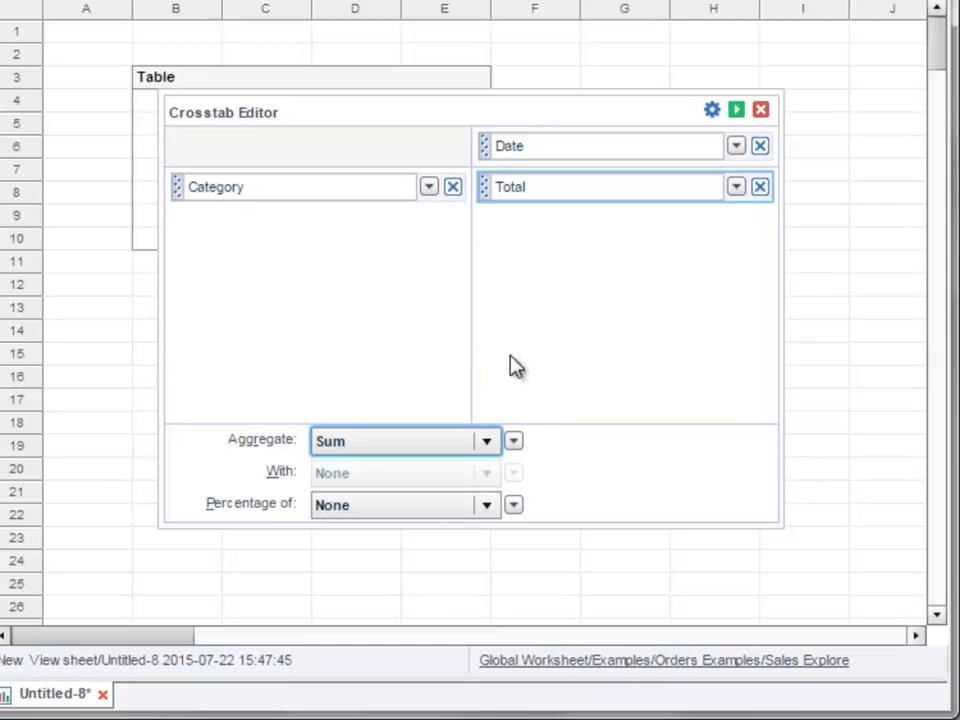
click(736, 111)
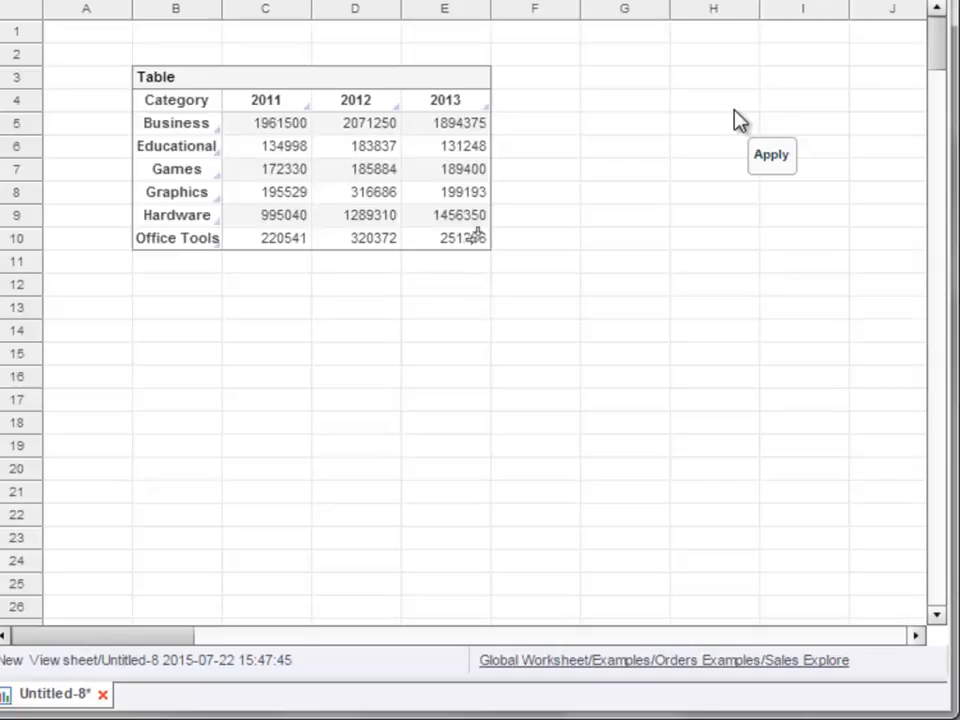
click(321, 79)
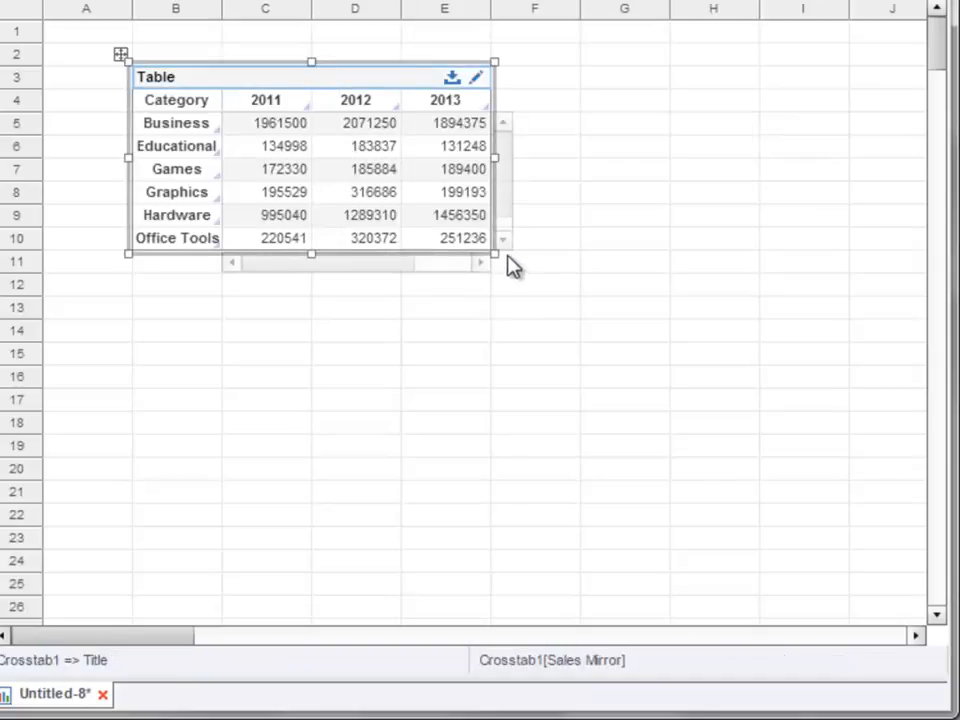
drag(497, 255, 579, 302)
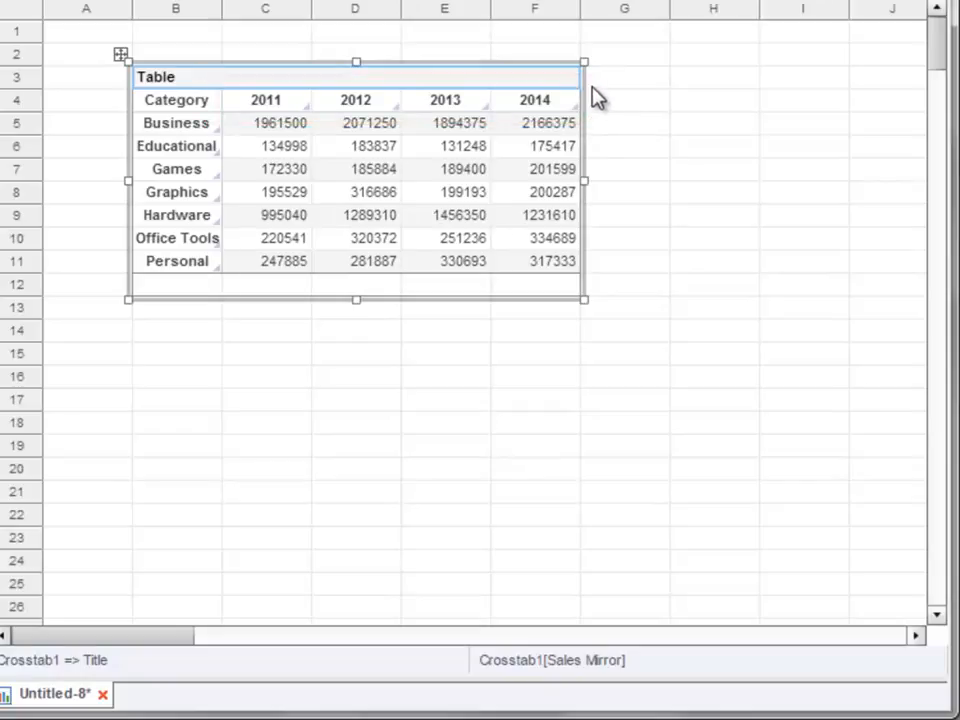
Step: Set the grouping level of the crosstab's Date column header to Quarter and apply the change
mouse_move(572, 84)
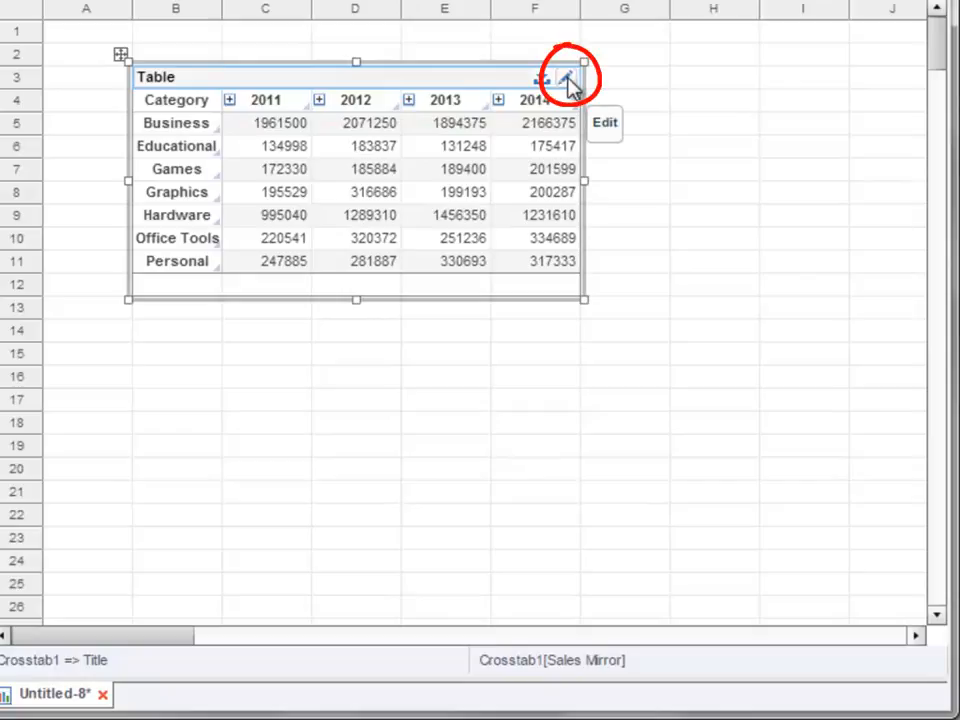
click(567, 79)
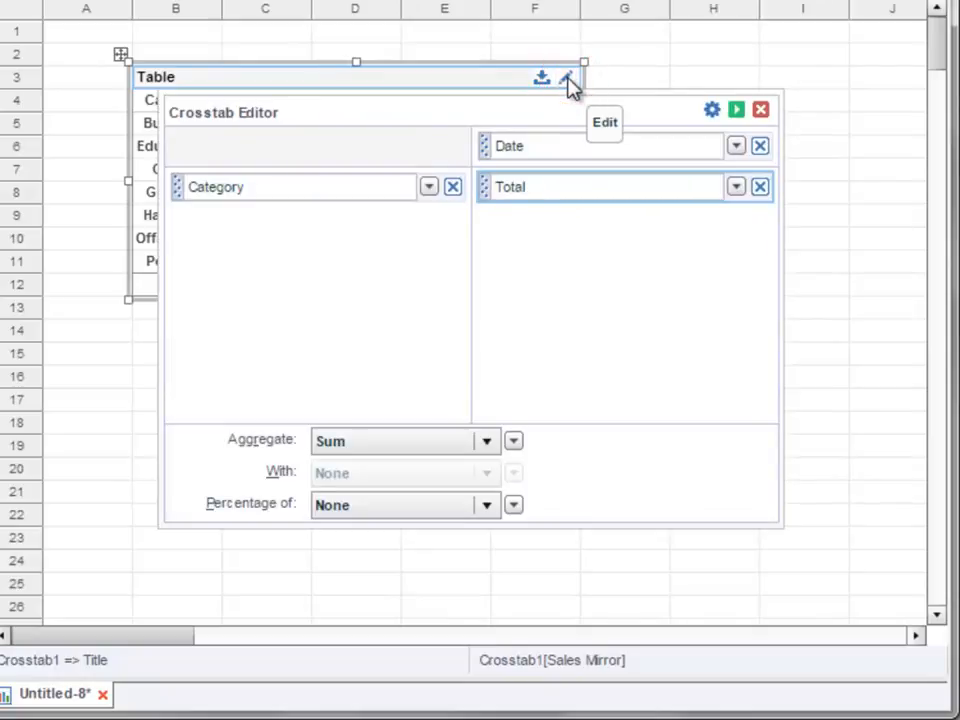
click(587, 155)
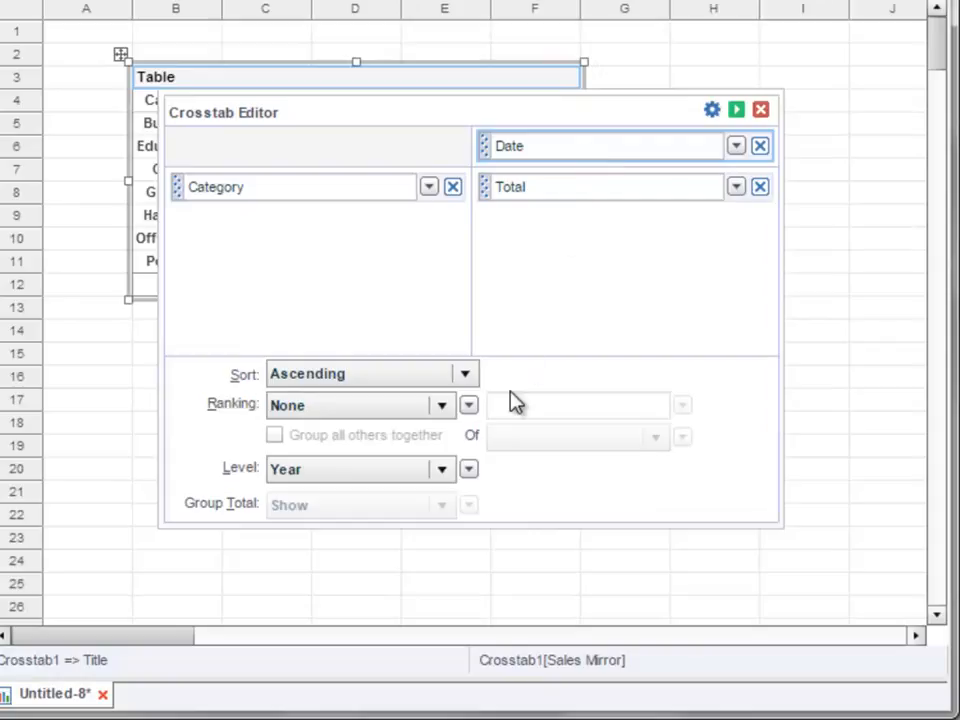
click(442, 470)
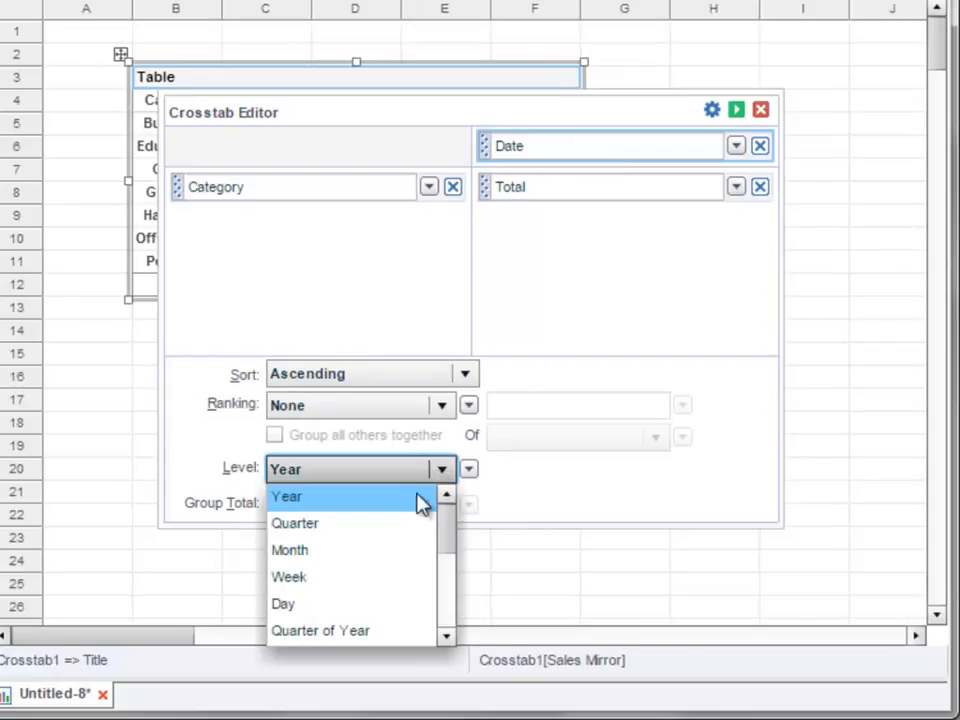
click(400, 529)
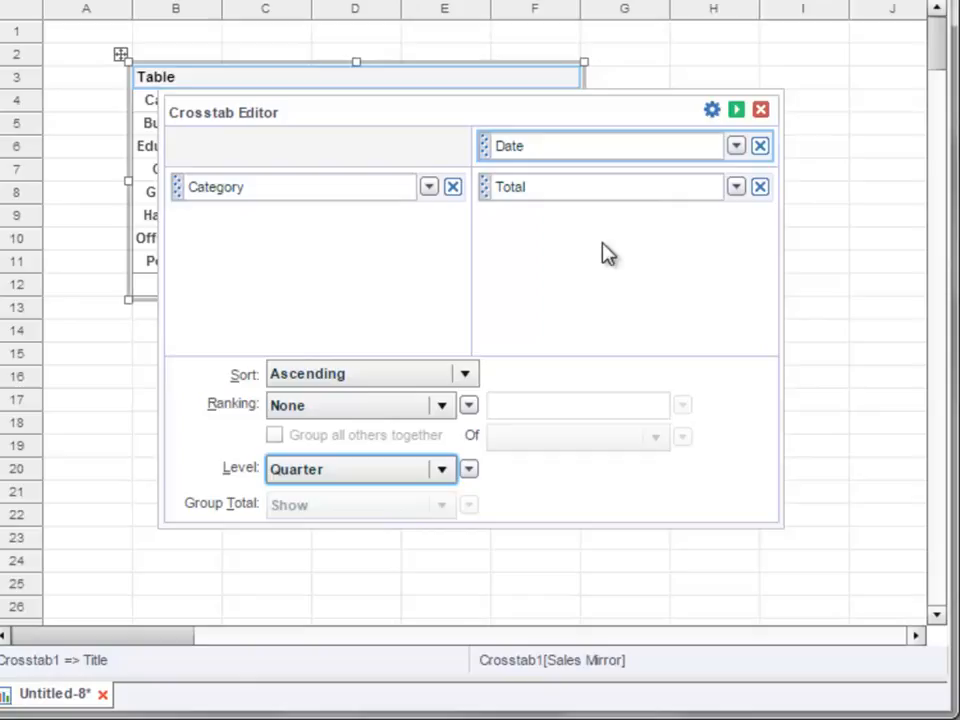
click(735, 112)
Step: Widen the crosstab table through column I and deselect it
drag(585, 183, 846, 161)
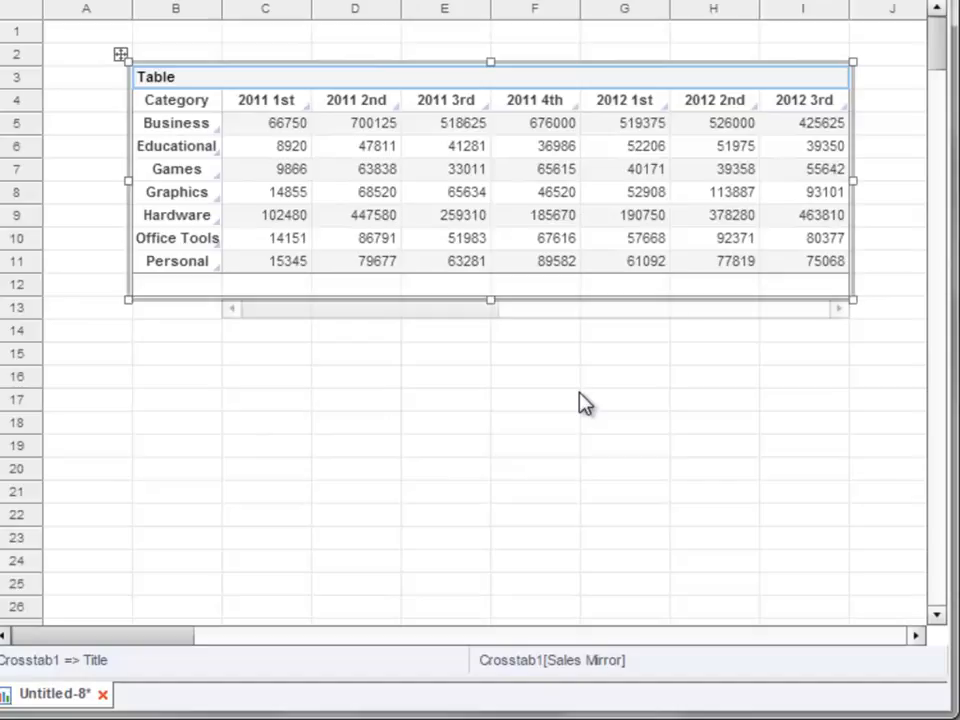
drag(476, 311, 470, 345)
click(262, 377)
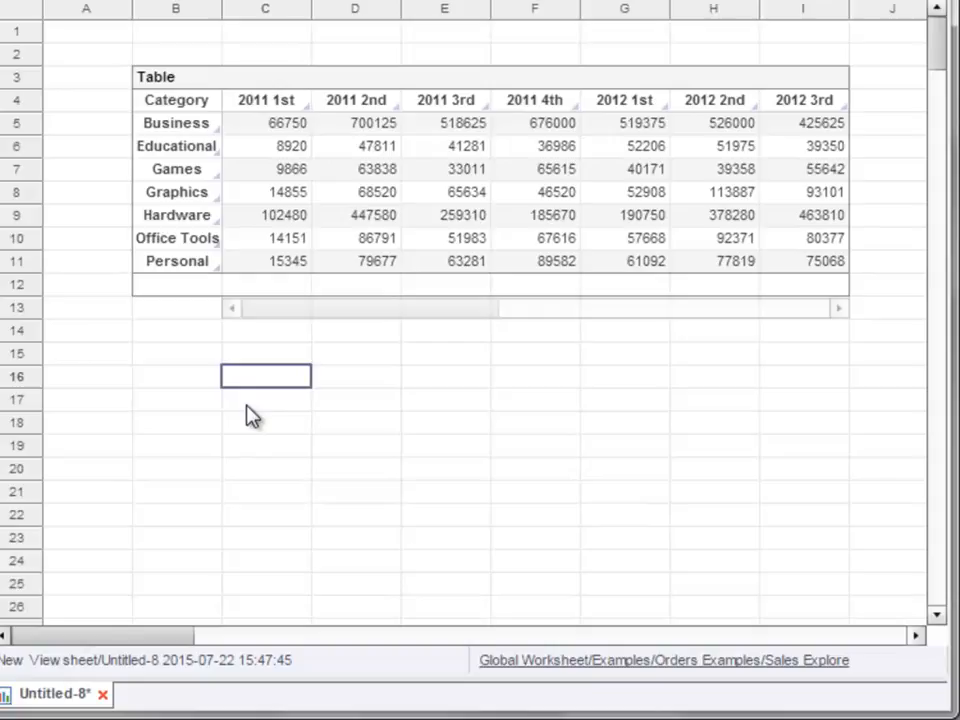
Step: Combine the Games and Graphics row headers into a group named GamesAndGraphics
mouse_move(193, 180)
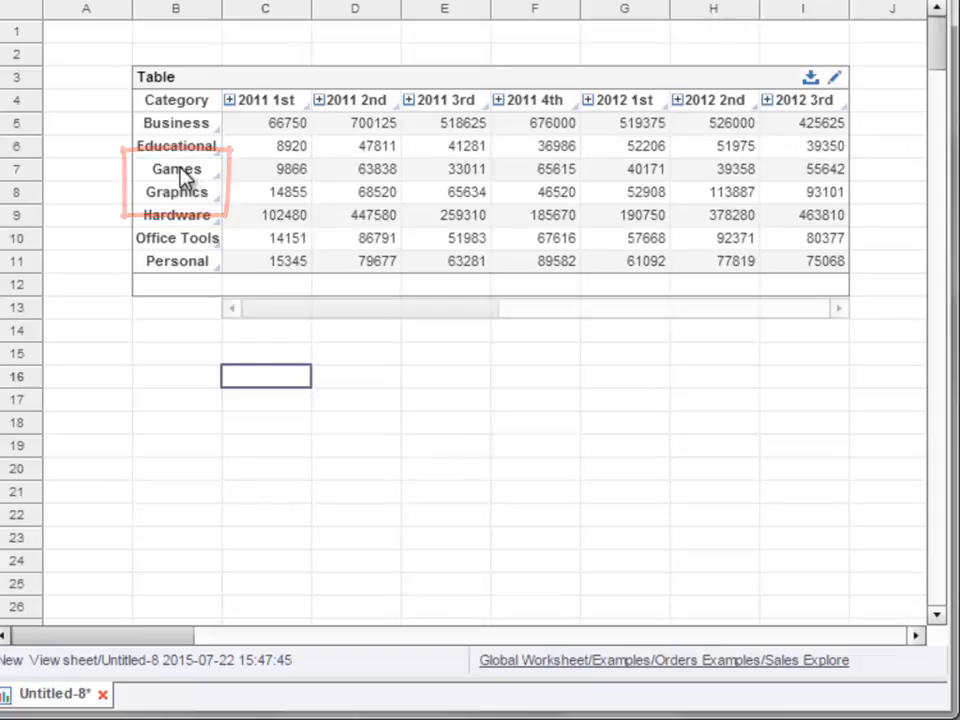
click(184, 176)
ctrl+click(180, 192)
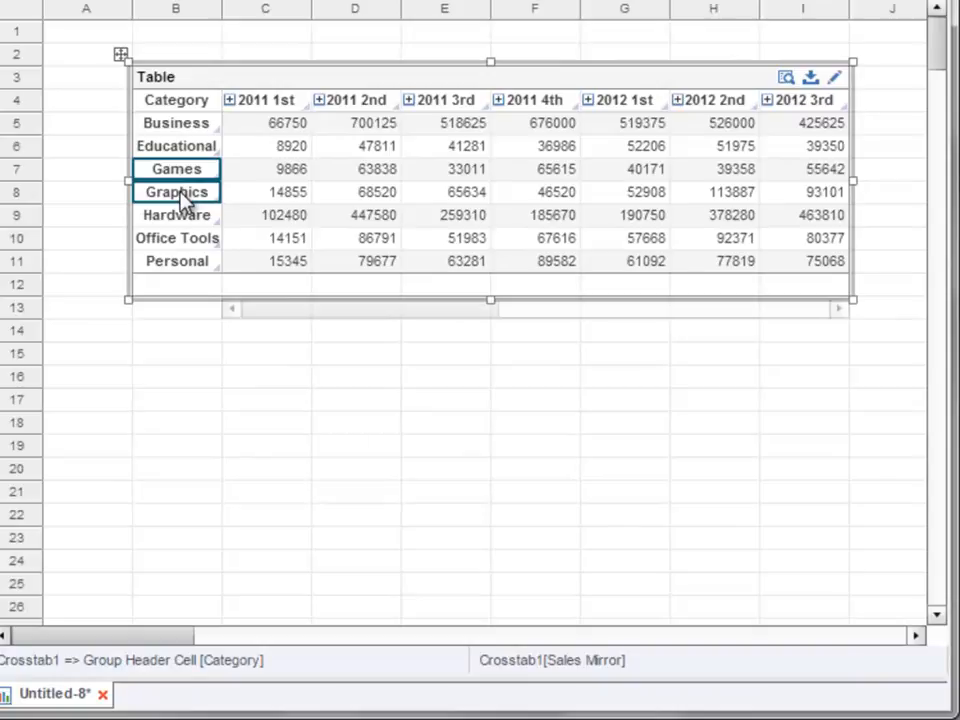
right_click(184, 200)
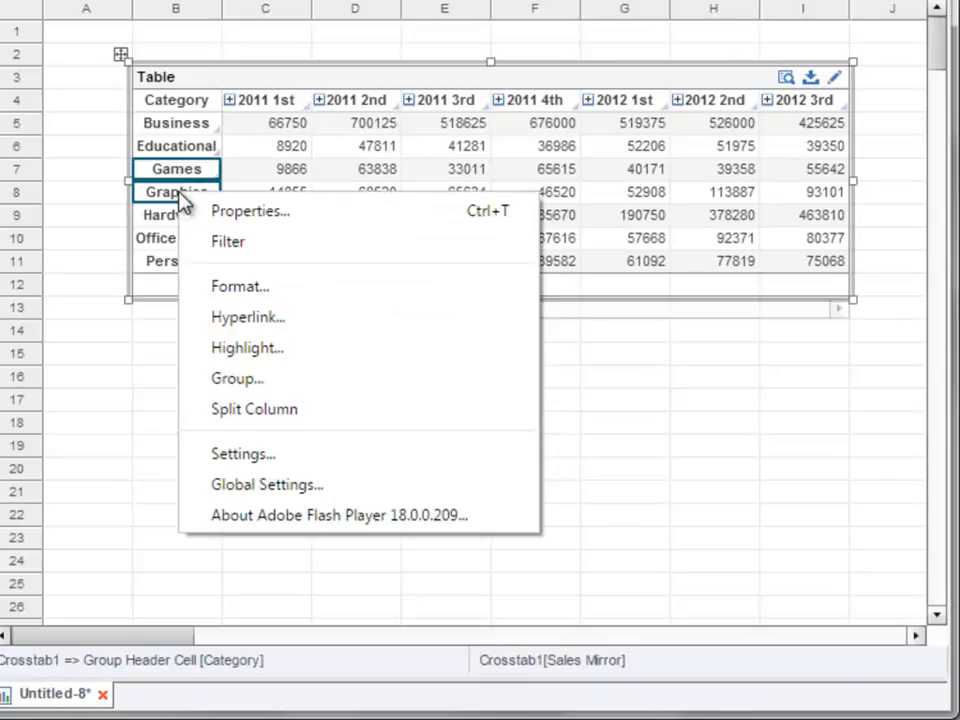
click(308, 379)
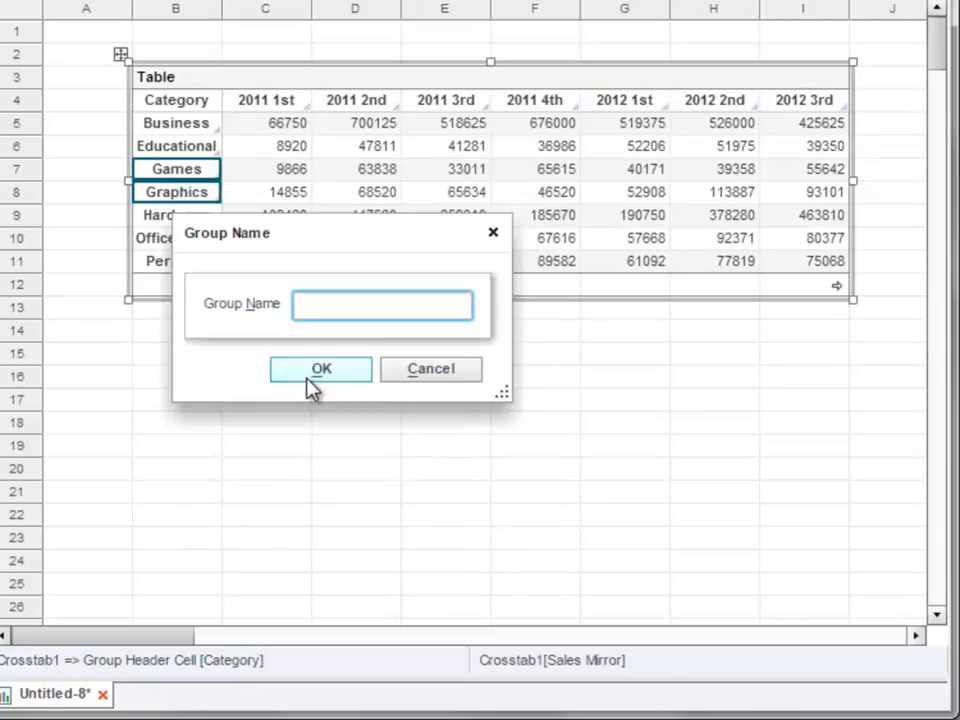
text(GamesAndGraphics)
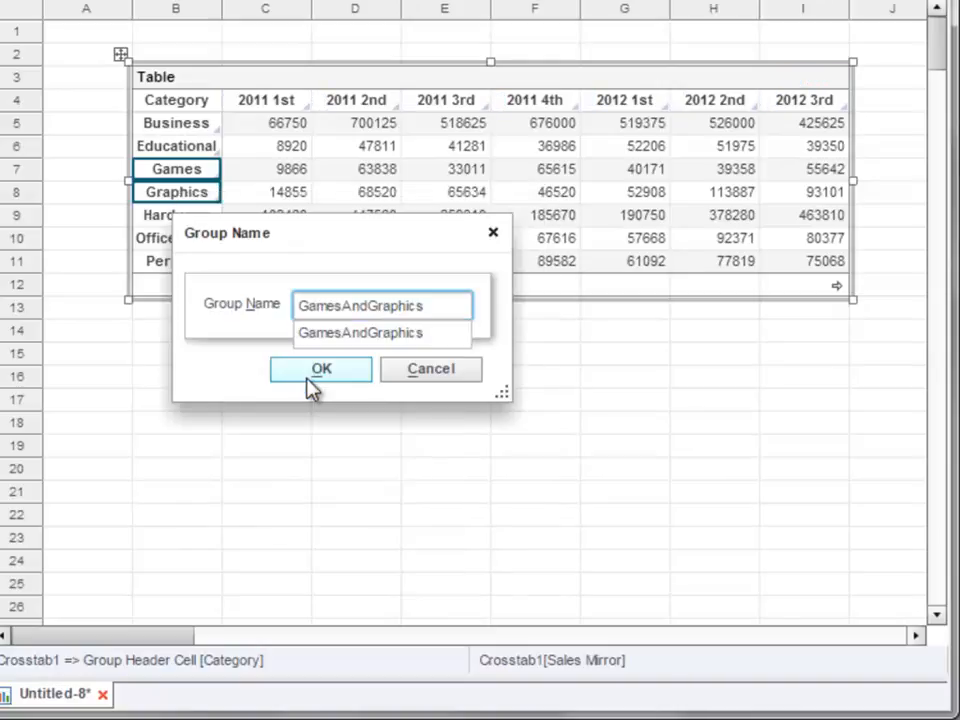
click(321, 369)
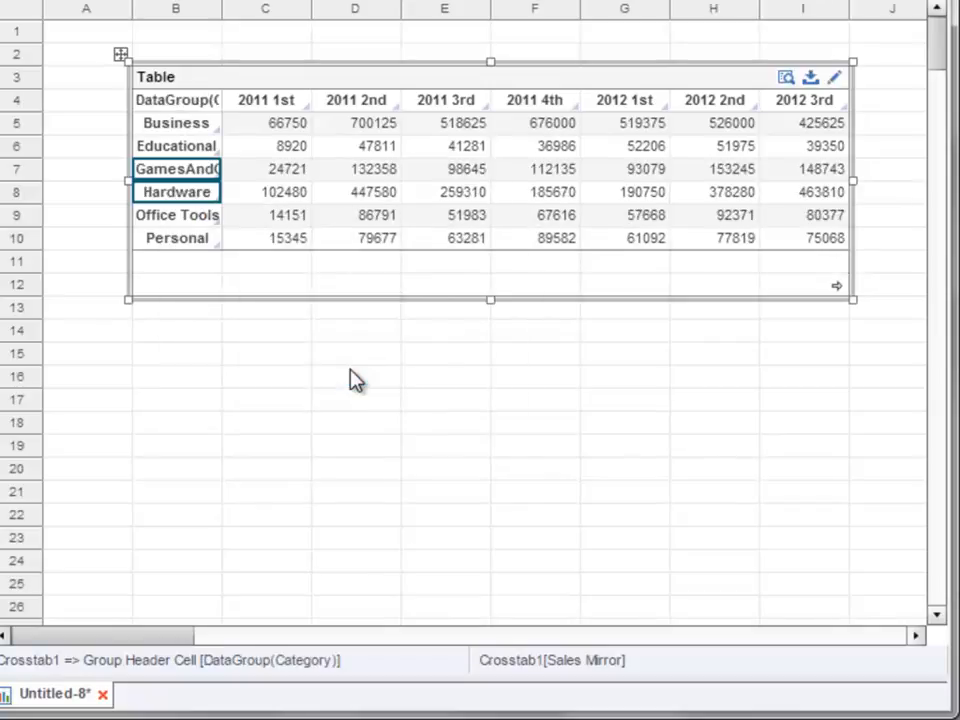
Step: Widen the row header column to fit the full GamesAndGraphics label and deselect the table
drag(222, 110, 285, 113)
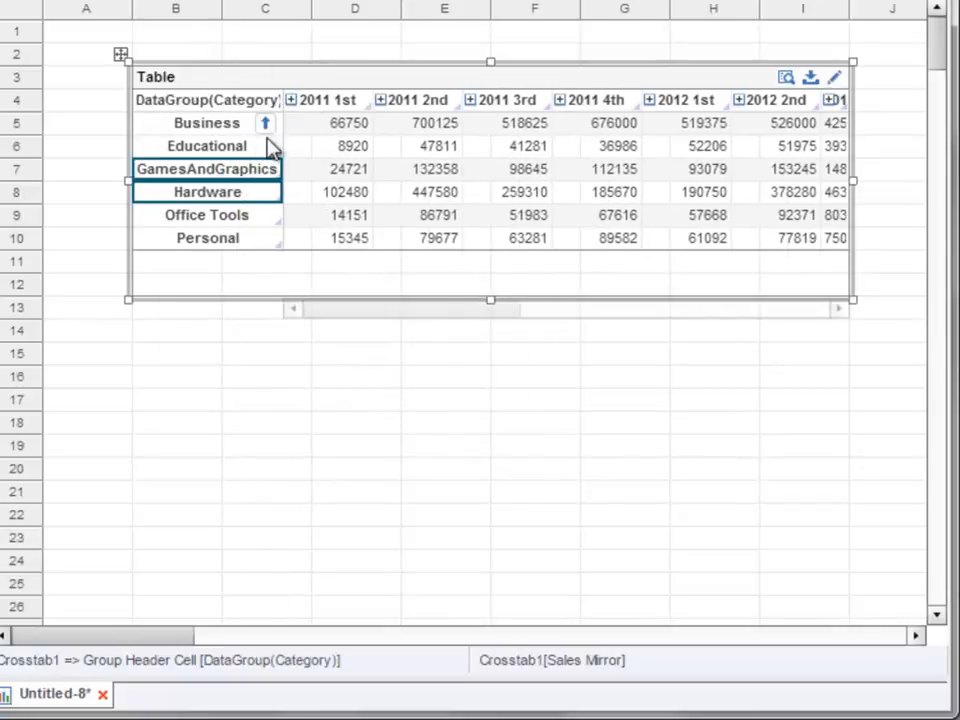
click(250, 360)
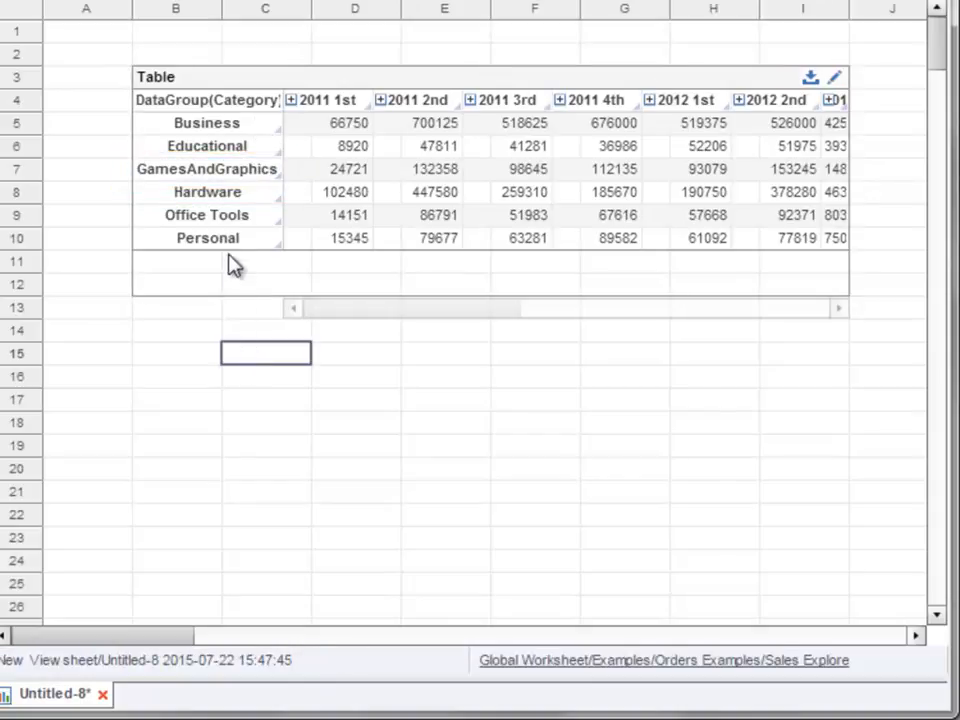
Step: Ungroup the GamesAndGraphics row header and deselect the table
right_click(204, 173)
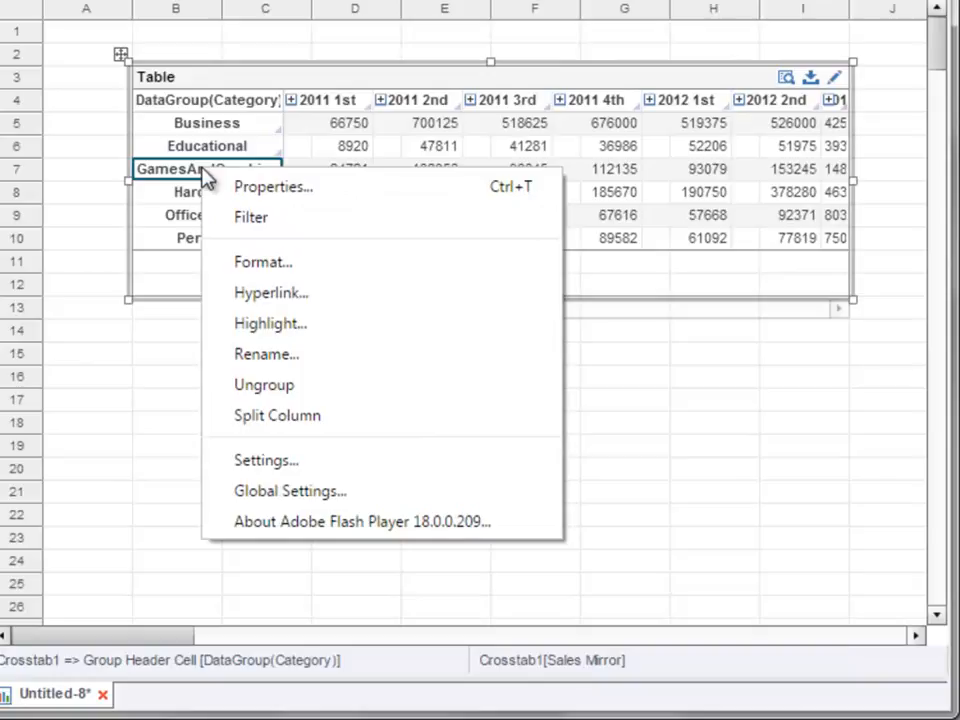
click(311, 388)
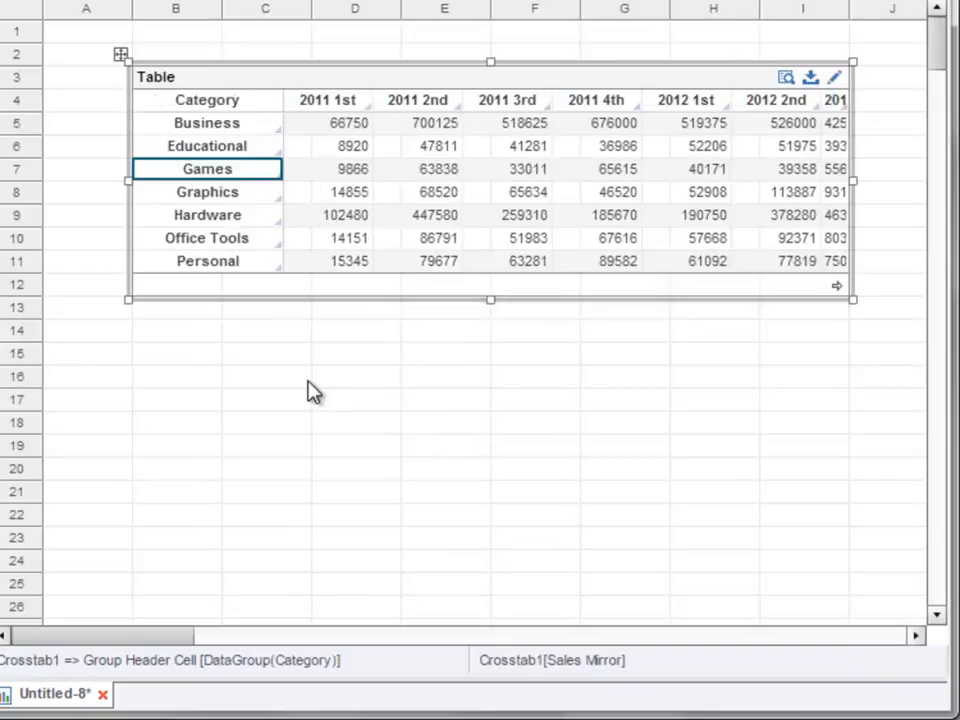
click(298, 395)
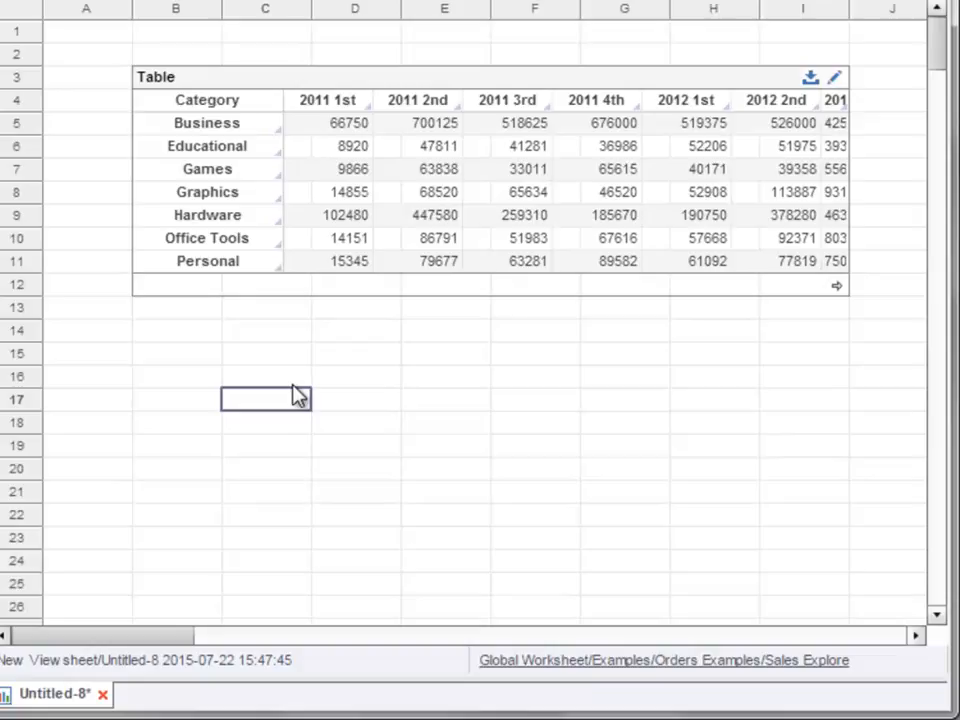
Step: Add the Name dimension as a second row header below Category in the crosstab and apply the change
click(836, 82)
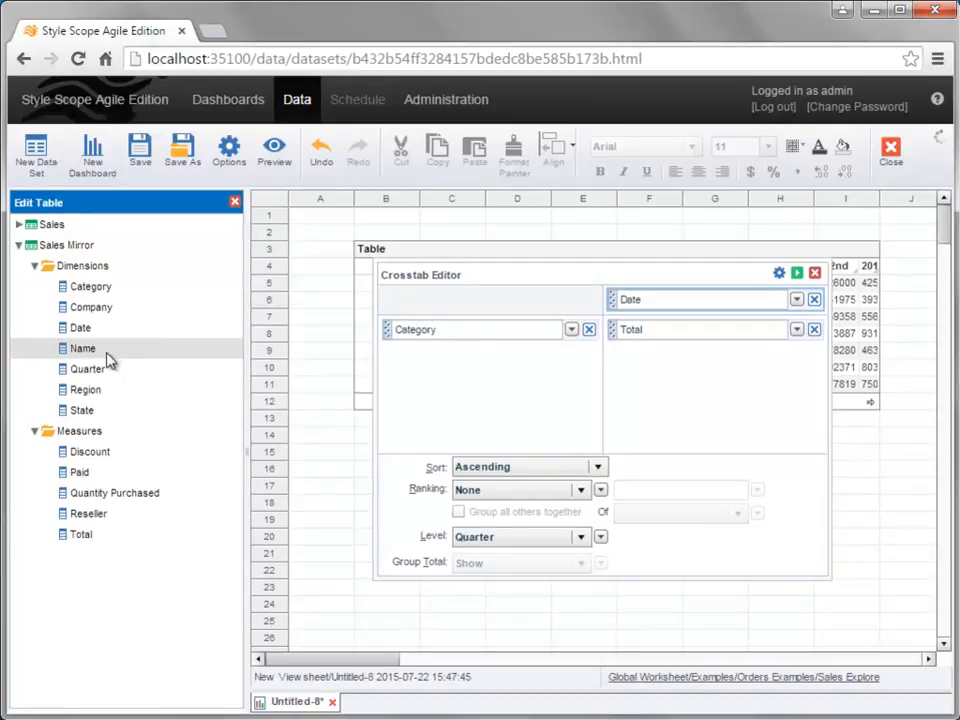
drag(113, 352, 455, 370)
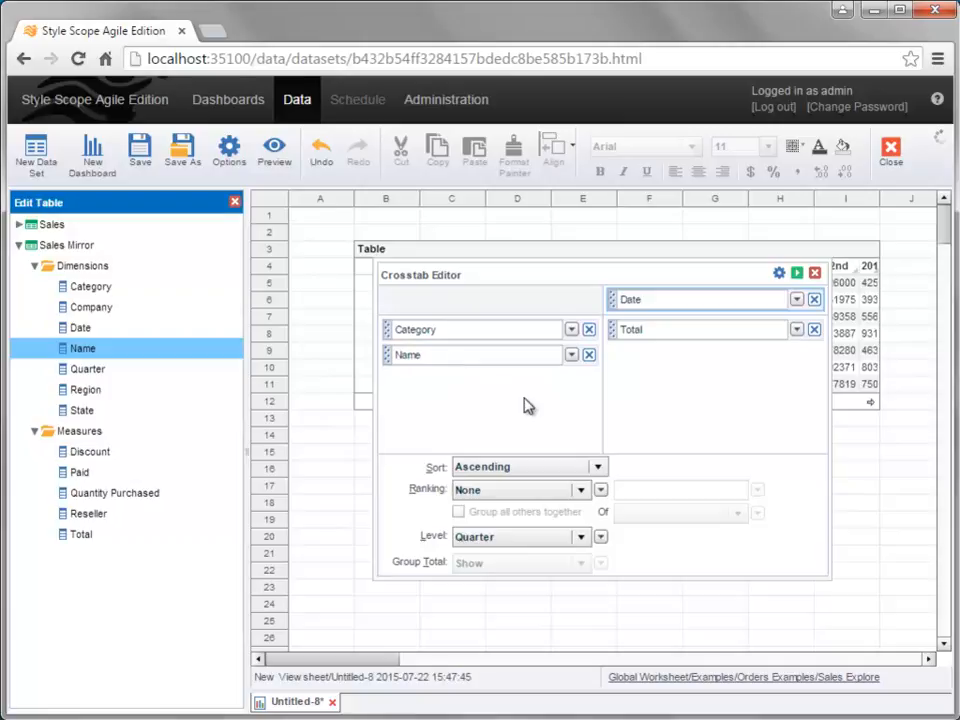
click(797, 275)
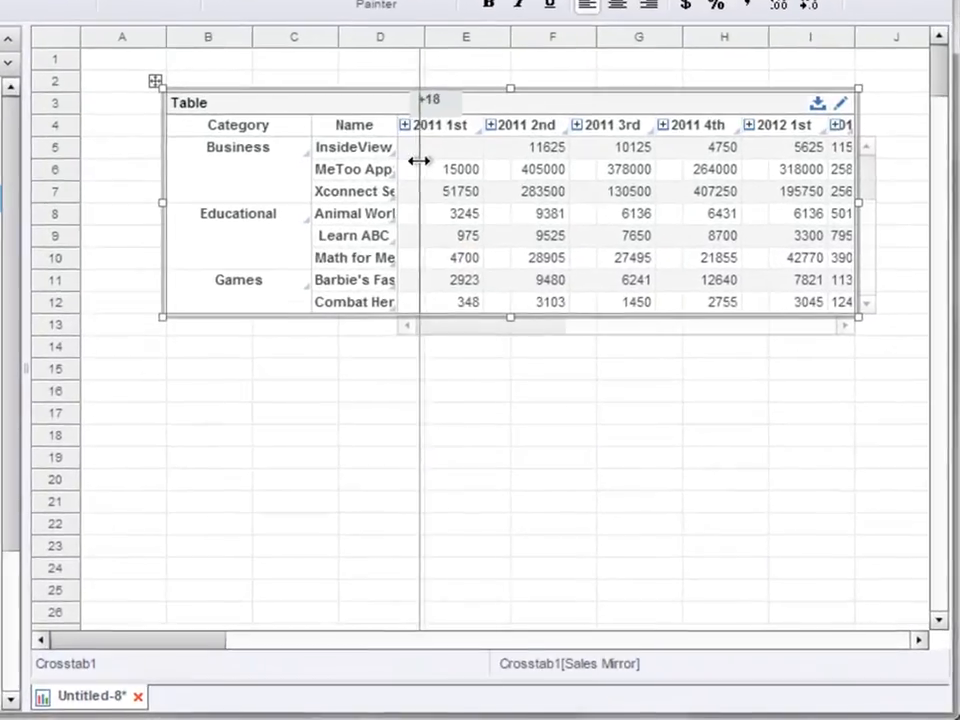
Step: Widen the Name column to fit the full product names and extend the table down through row 19
drag(418, 160, 457, 158)
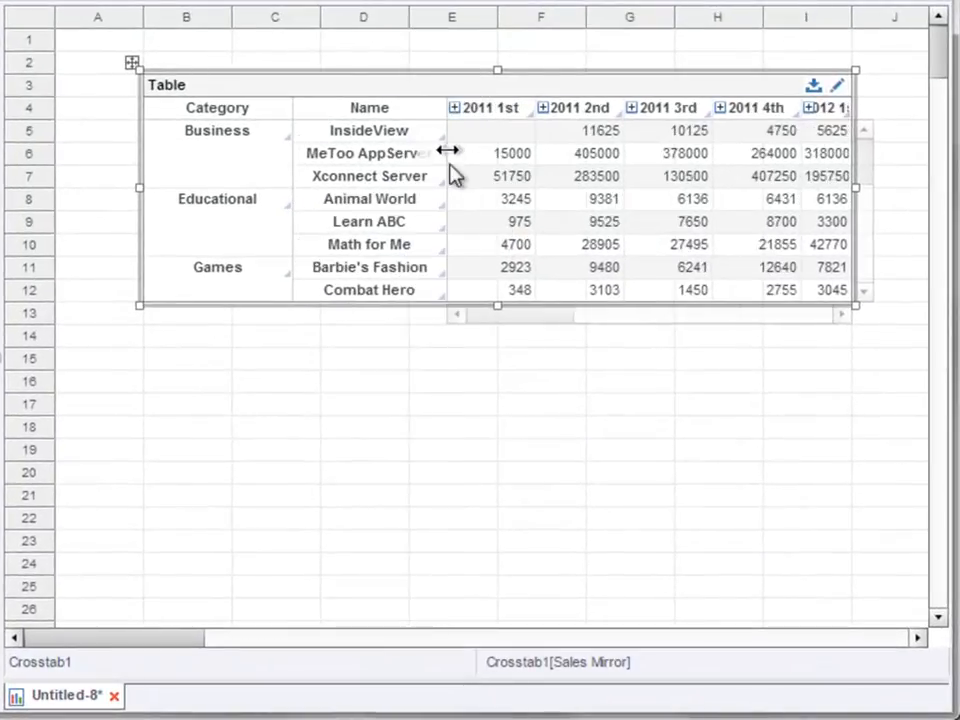
drag(497, 305, 520, 482)
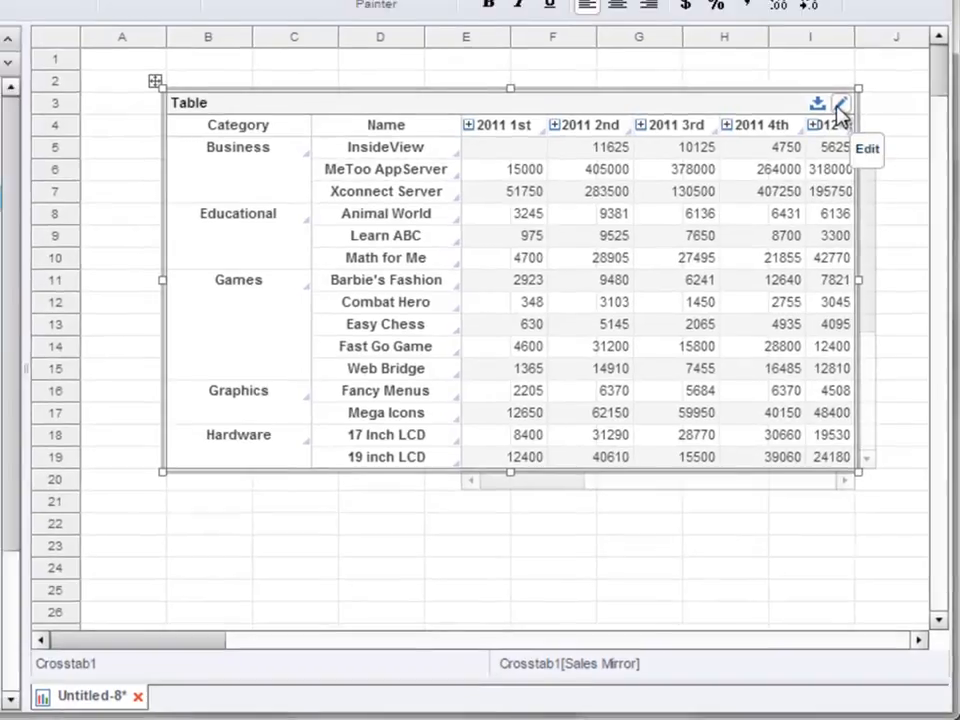
Step: Remove the Name dimension from the crosstab's row headers, leaving only Category, and apply the change
click(838, 106)
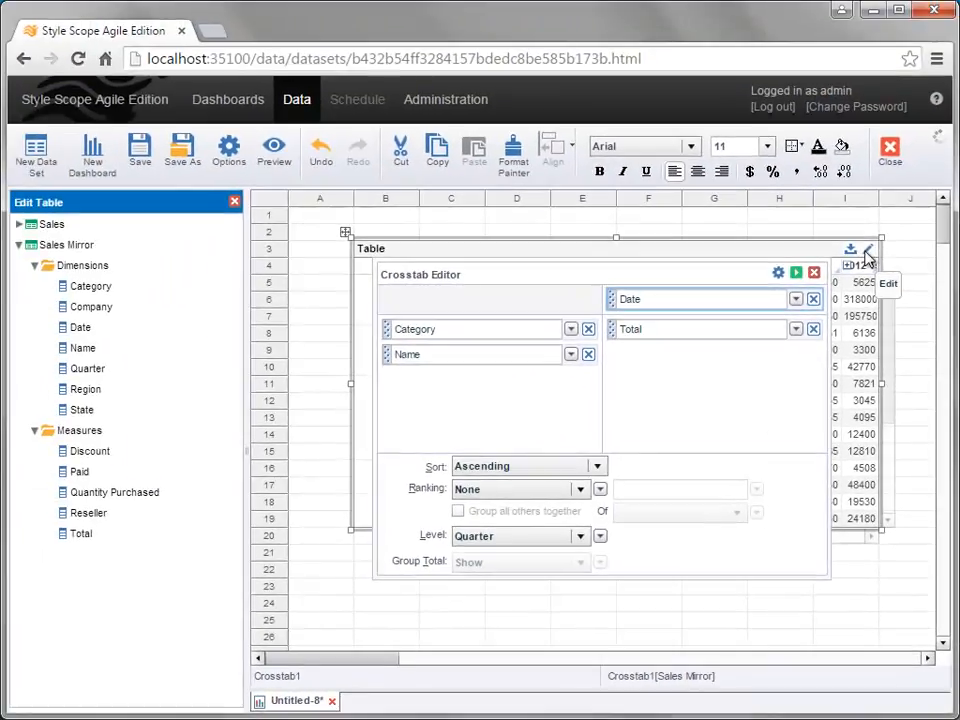
drag(388, 354, 133, 371)
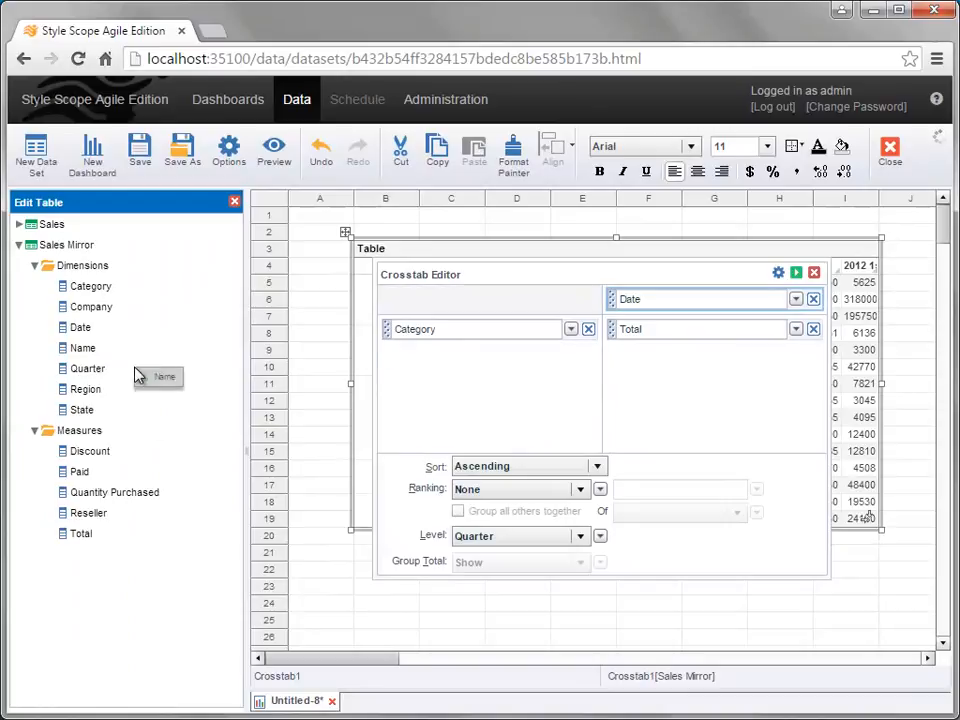
click(796, 273)
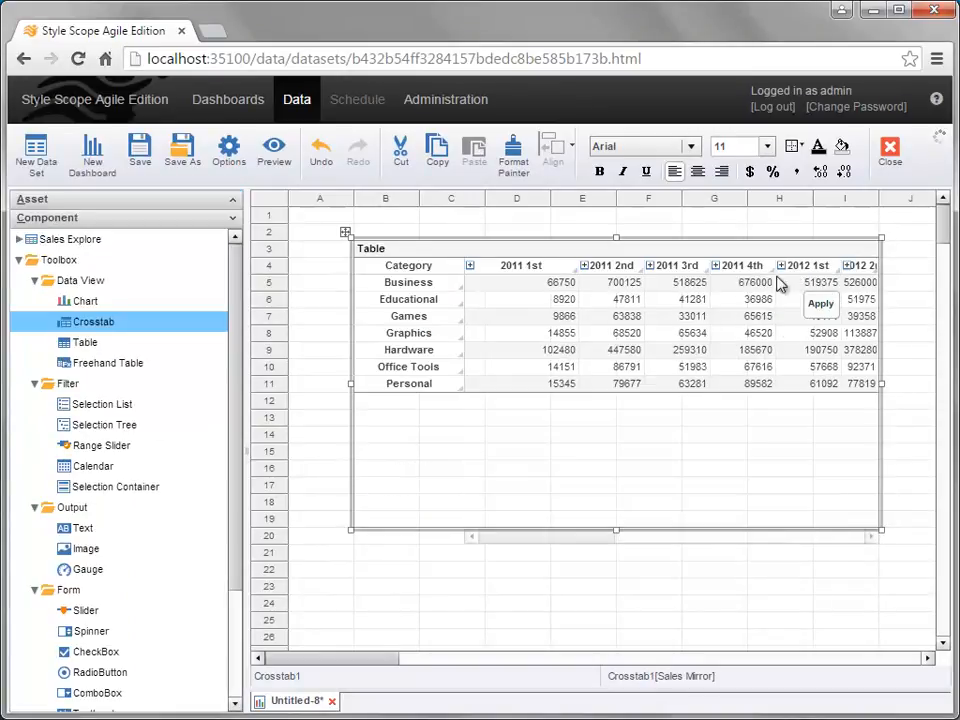
Step: Define two drill hierarchies in the crosstab properties, Category above Name and Region above State, and confirm them
right_click(566, 258)
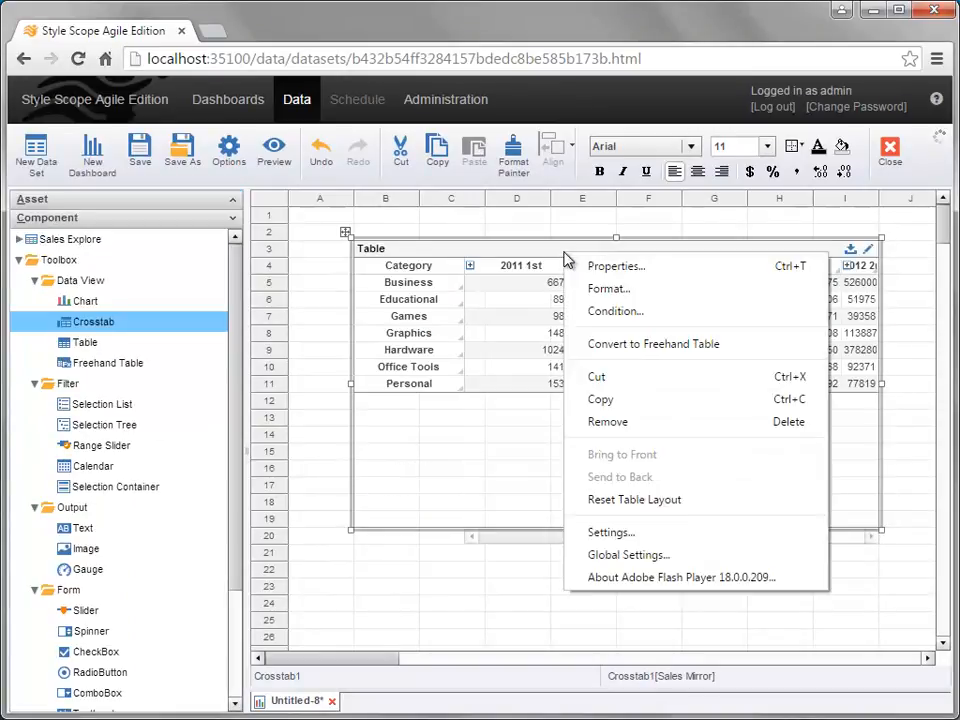
click(664, 270)
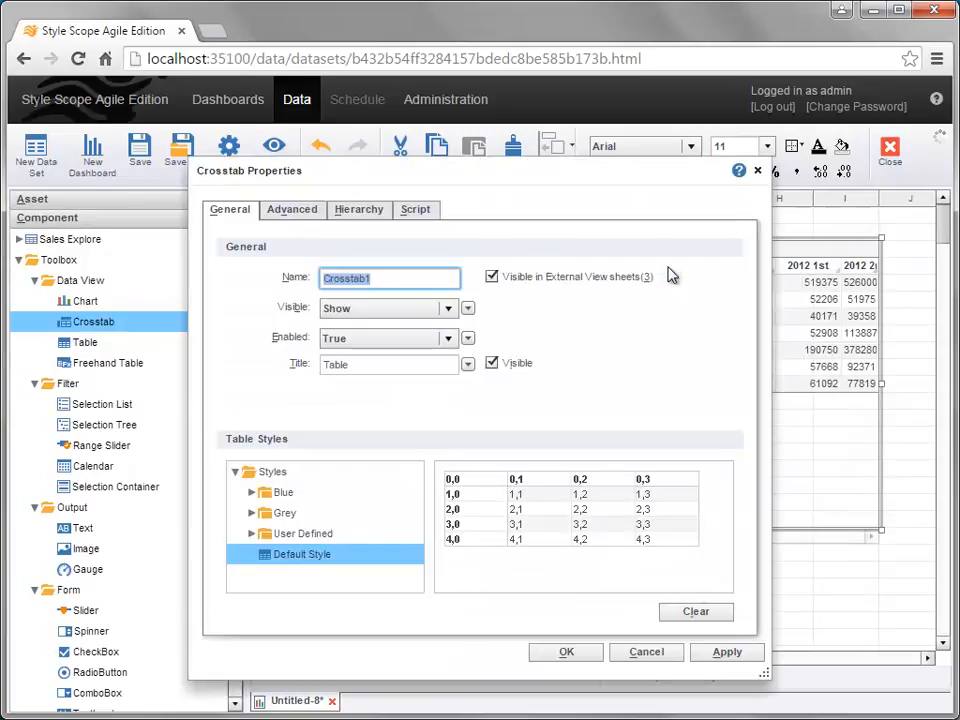
click(375, 217)
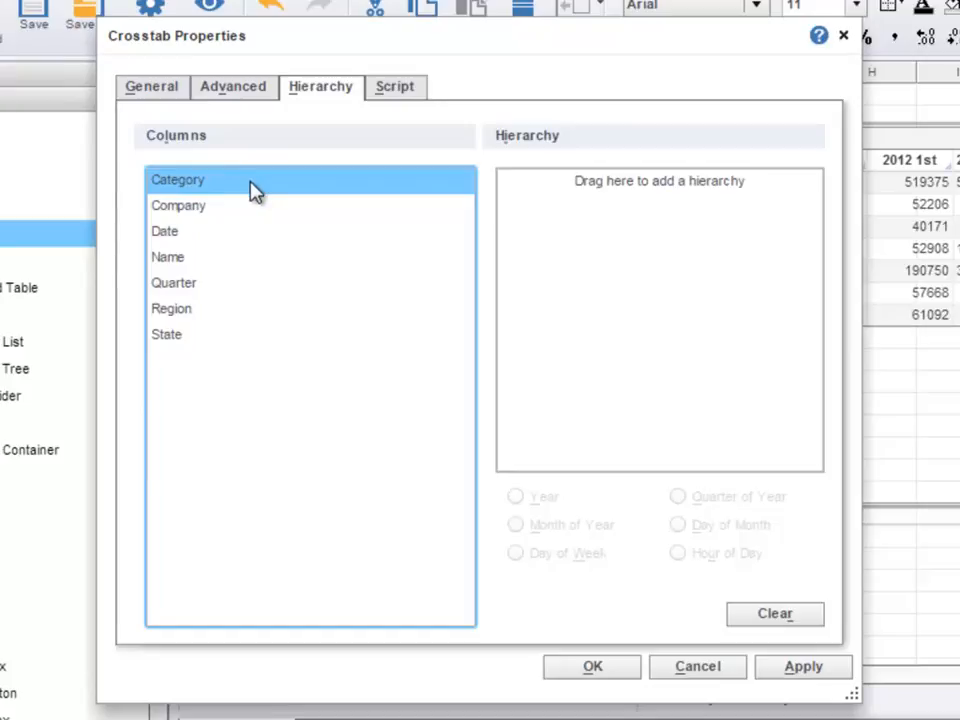
drag(253, 191, 614, 195)
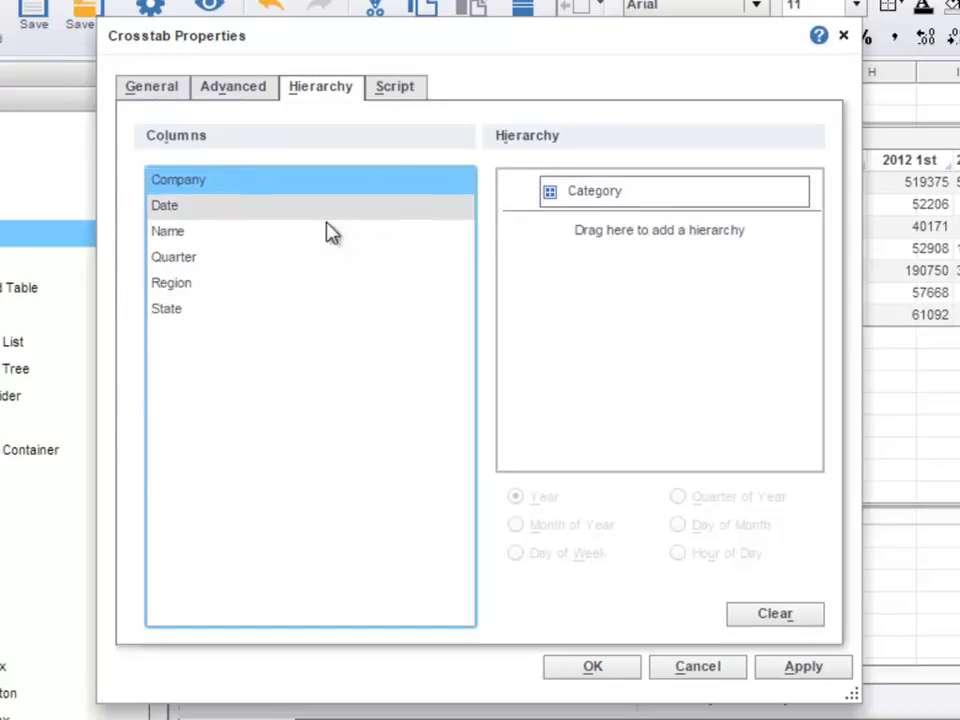
drag(311, 238, 550, 206)
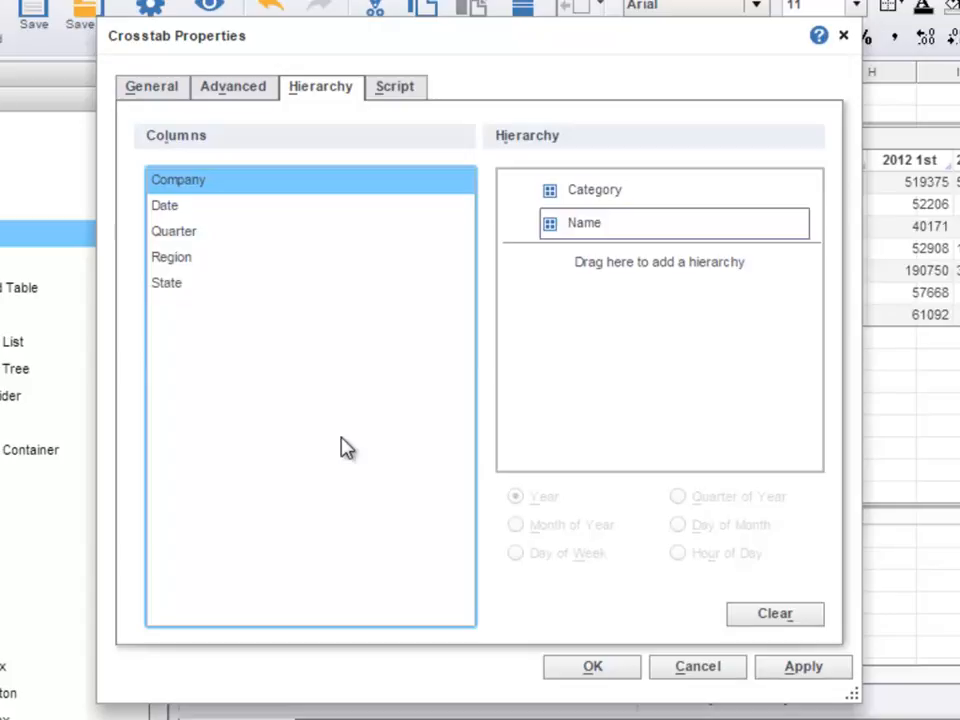
drag(318, 262, 623, 298)
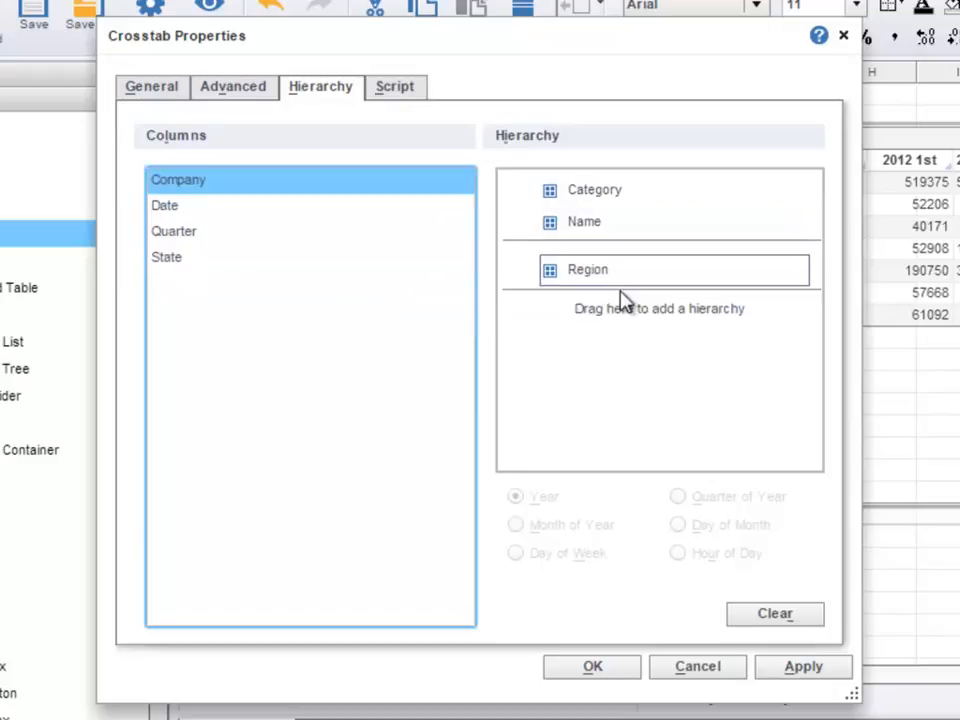
drag(228, 260, 578, 298)
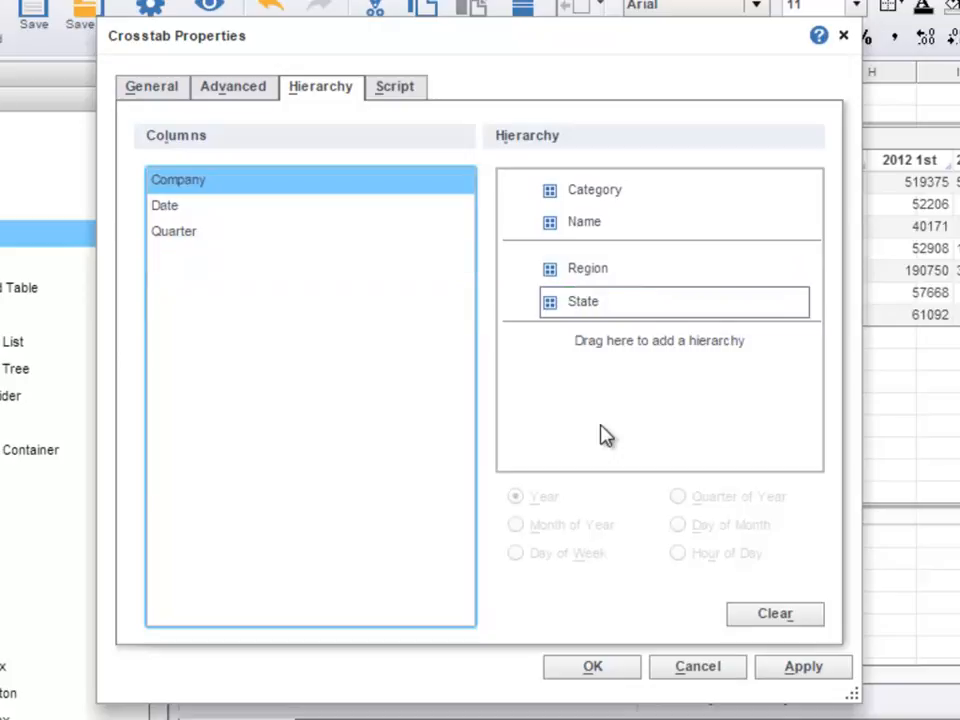
click(620, 668)
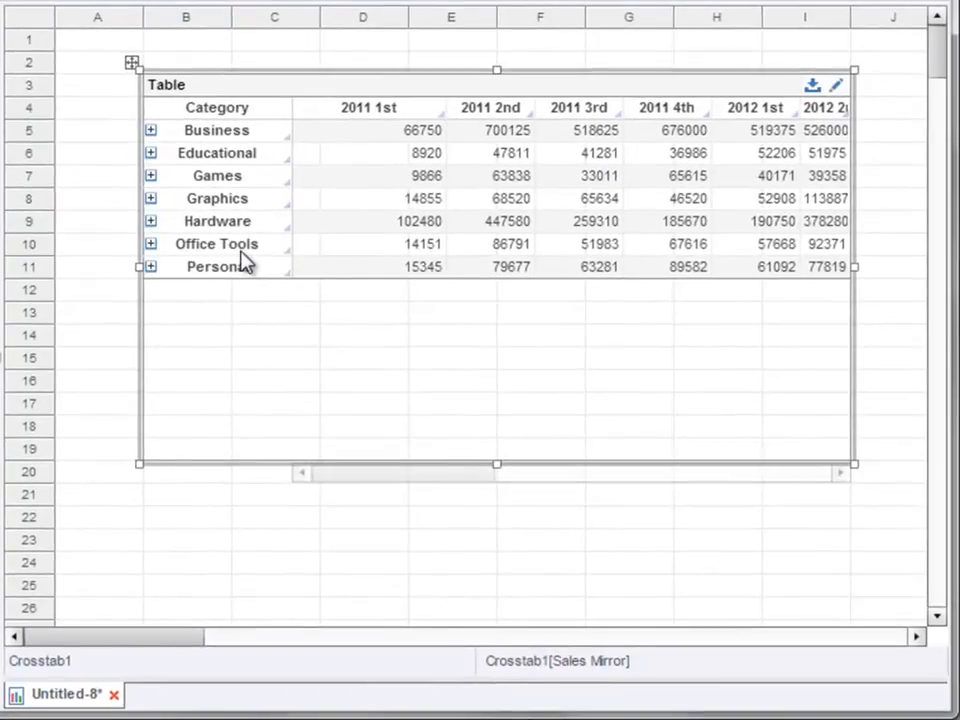
Step: Drill down from the Business category to its product names and collapse it again
click(152, 131)
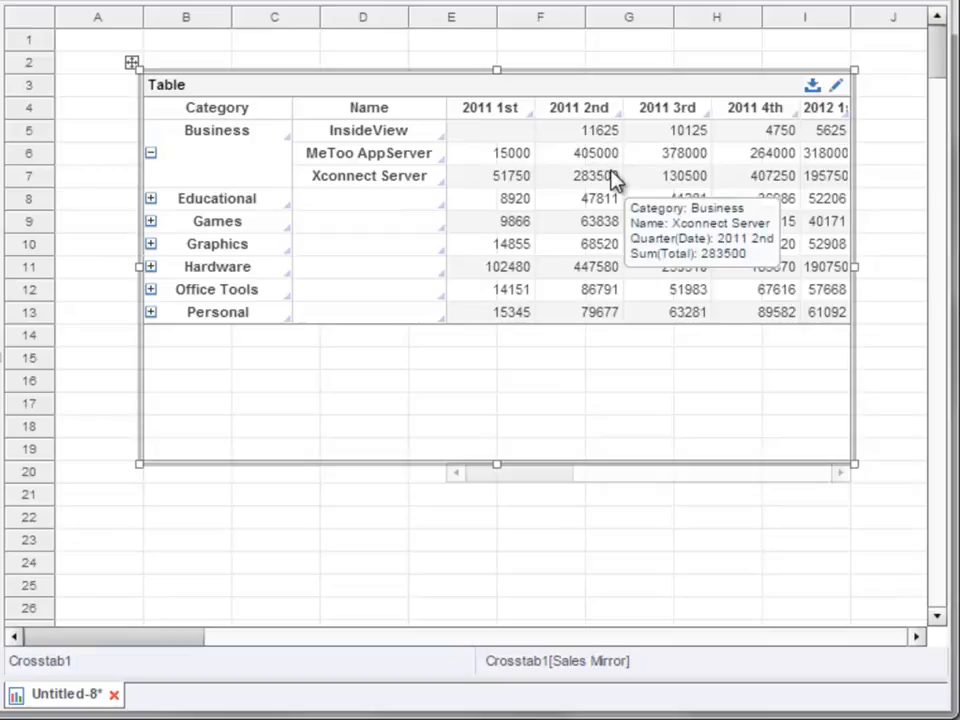
click(151, 154)
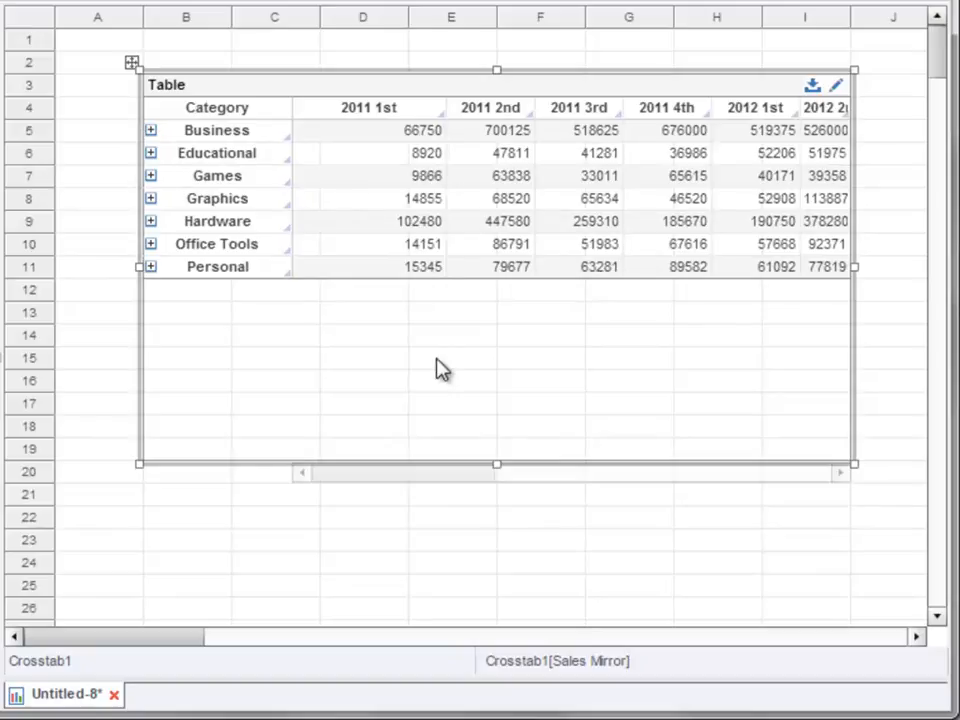
Step: Clear all custom hierarchies from the crosstab properties and confirm
right_click(506, 94)
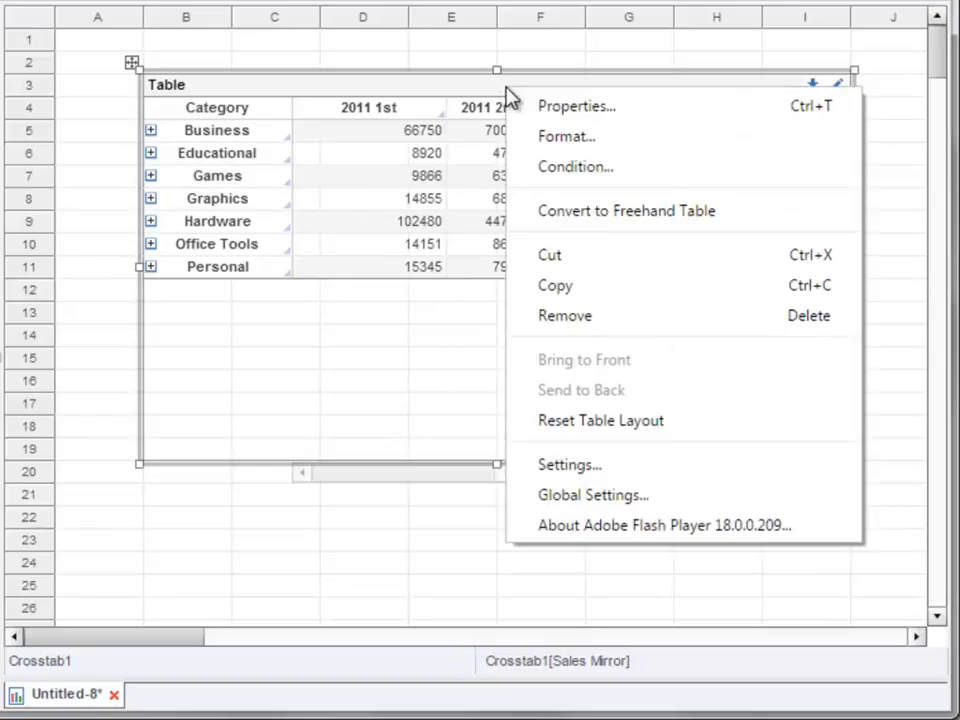
click(551, 106)
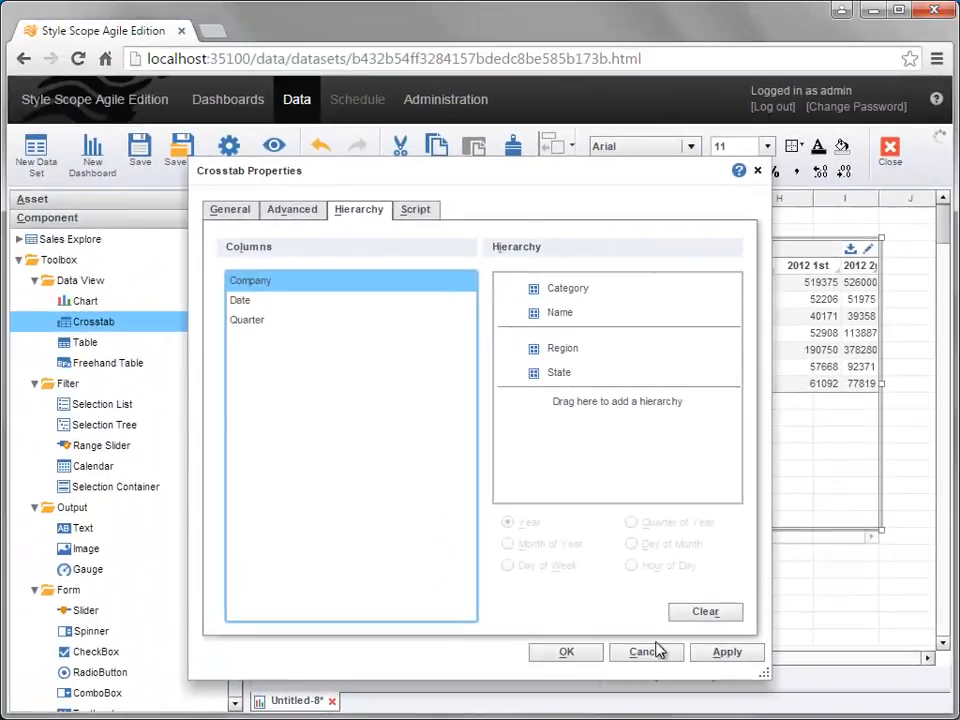
click(705, 615)
click(593, 655)
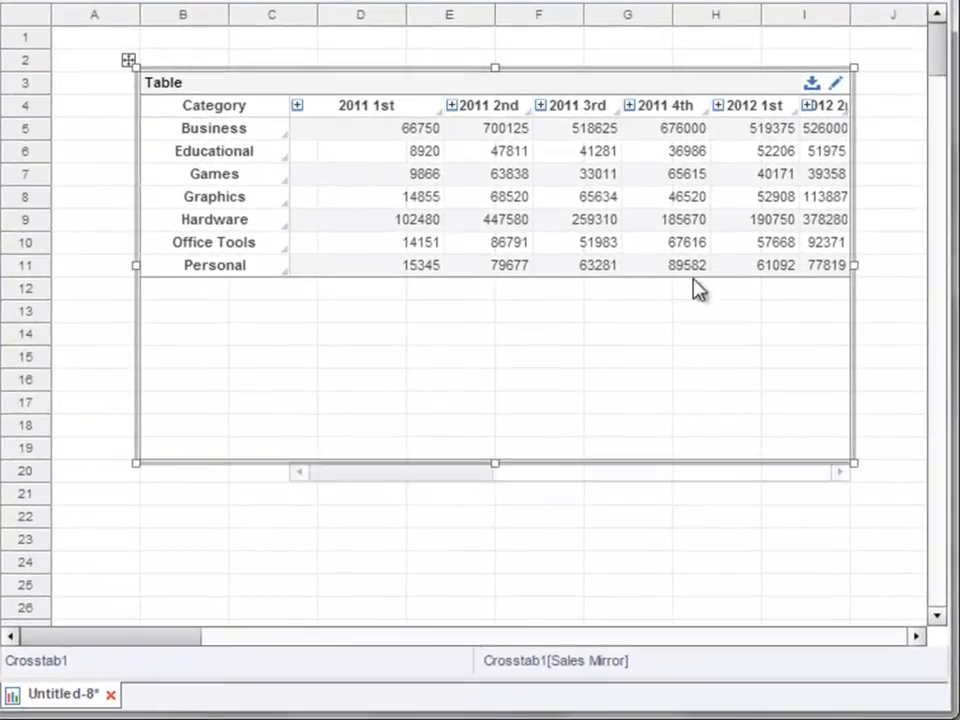
Step: Set the level of the Date column header to Year and apply the change to the crosstab
click(838, 85)
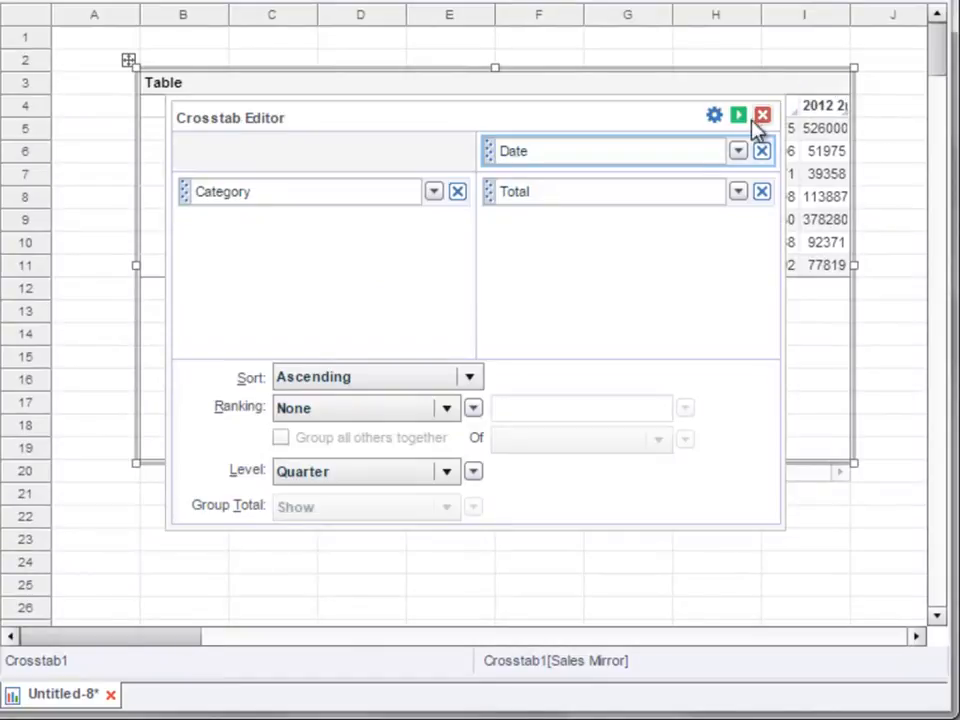
click(447, 472)
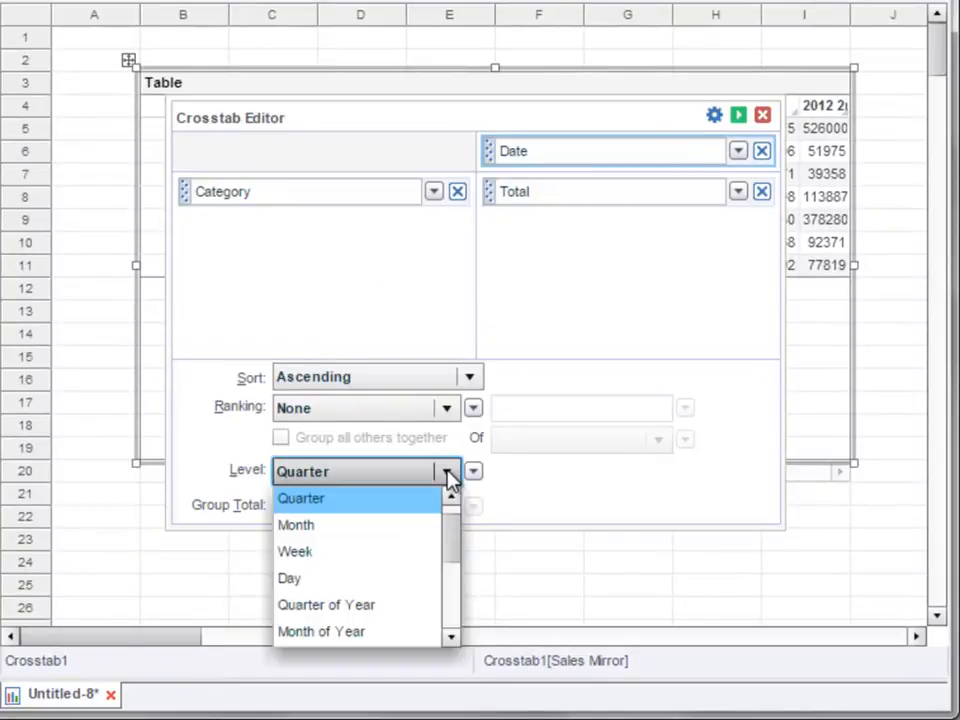
scroll(453, 500, up, 1)
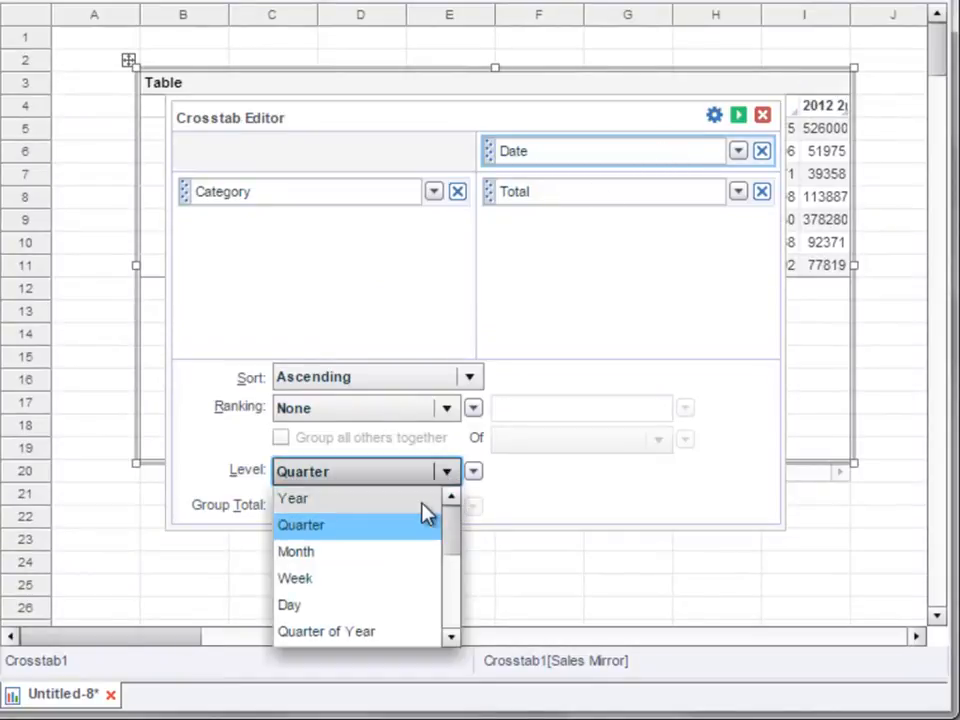
click(425, 500)
click(739, 116)
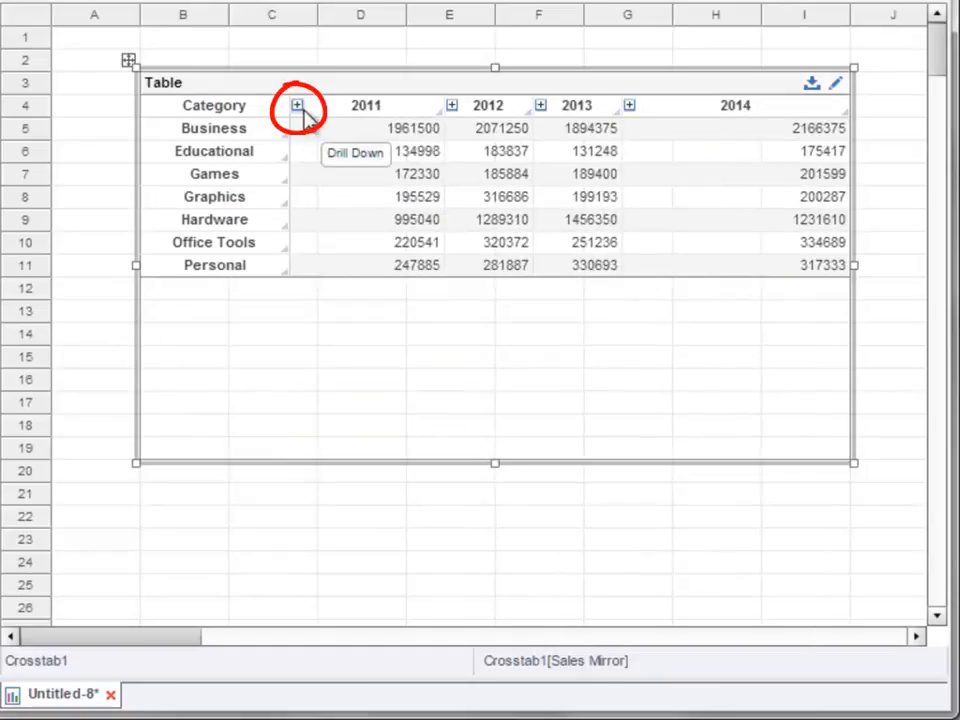
Step: Drill down from 2011 through its 1st quarter and March to the individual days, and collapse 2011 again
click(297, 106)
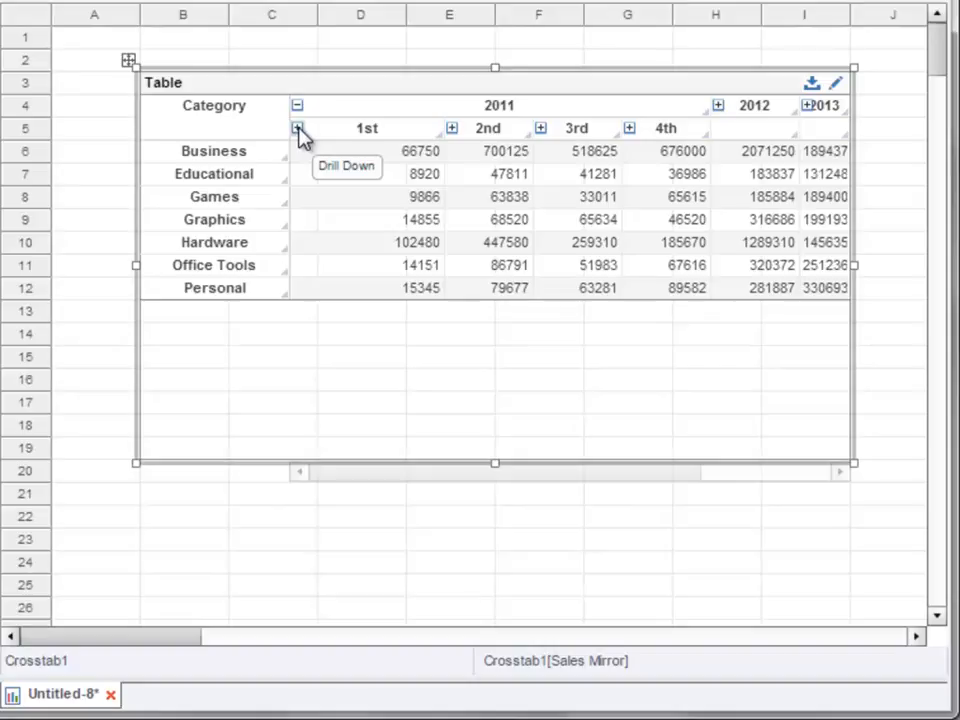
click(297, 129)
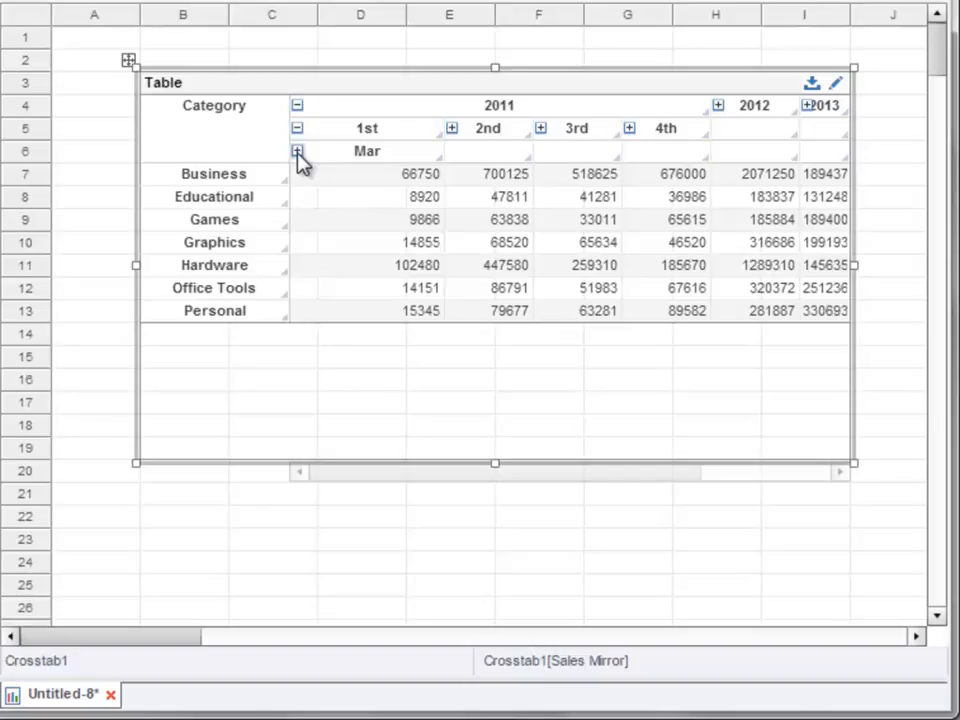
click(297, 151)
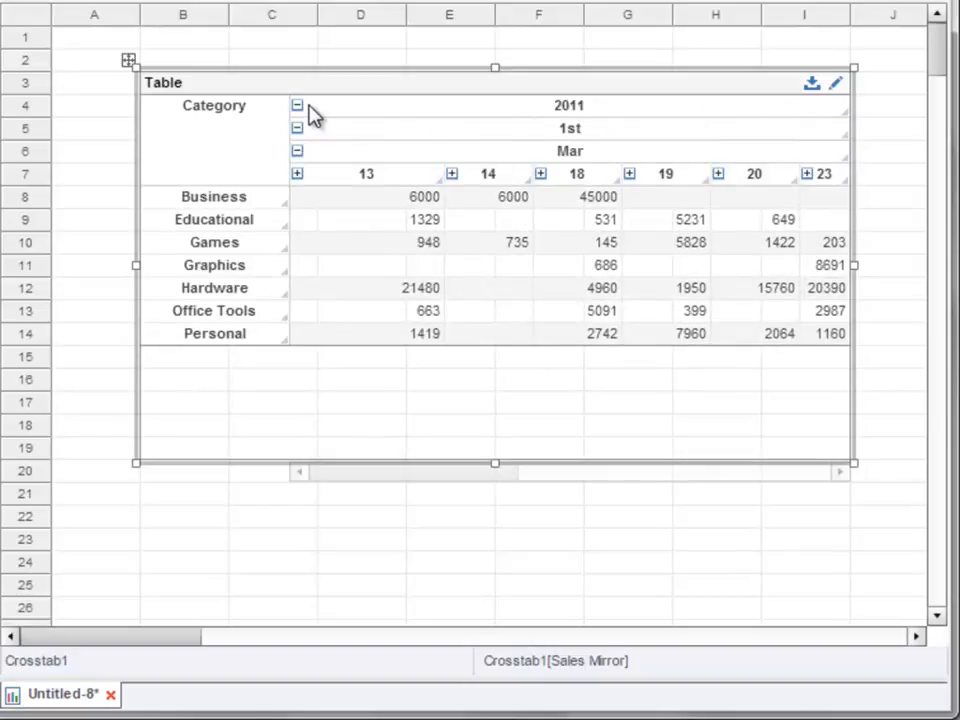
click(297, 106)
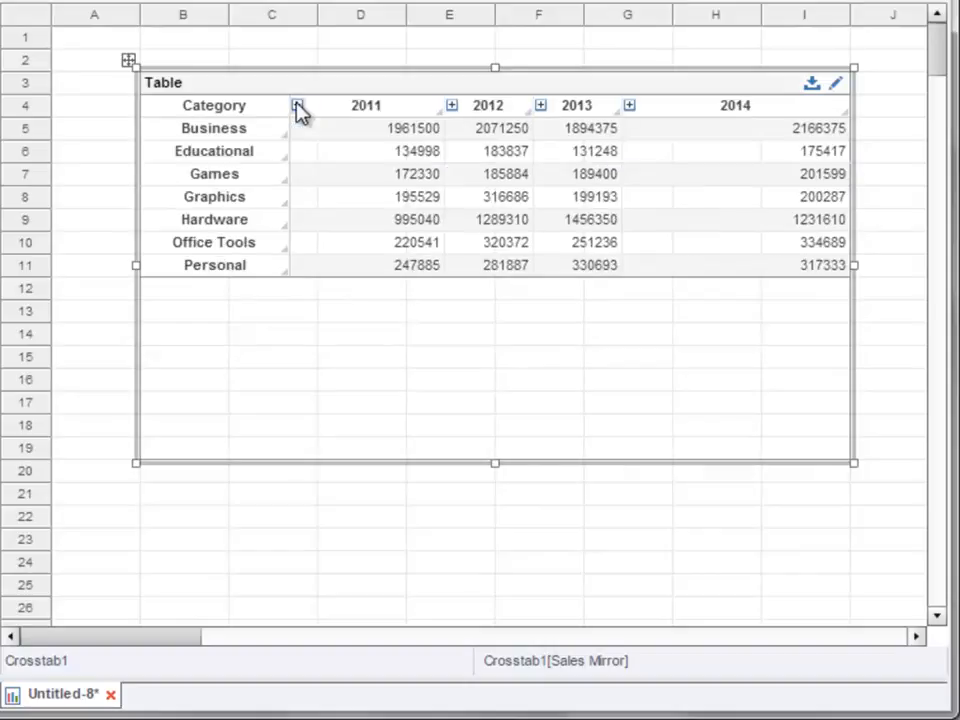
mouse_move(335, 163)
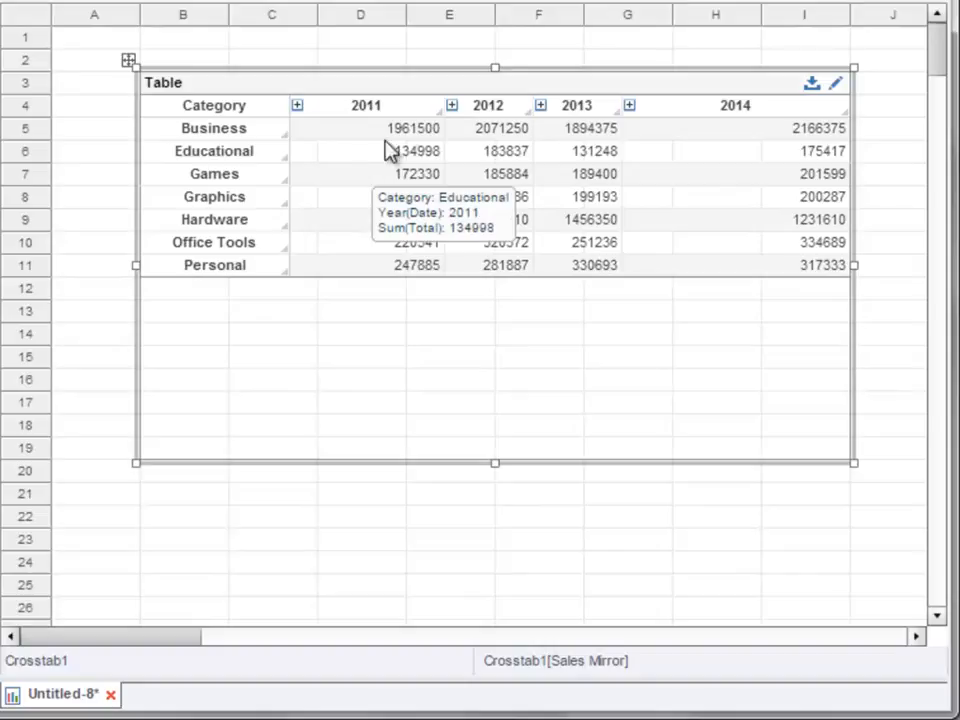
Step: Define a custom date hierarchy in the crosstab properties with Year of Date followed by Month of Year, and confirm it
right_click(471, 87)
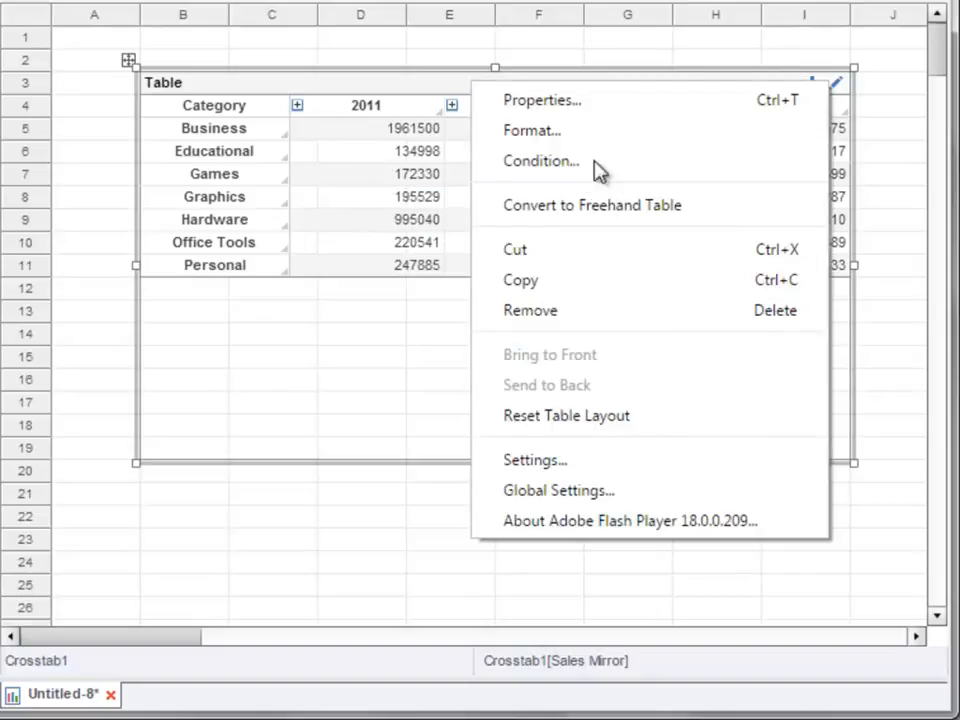
click(640, 100)
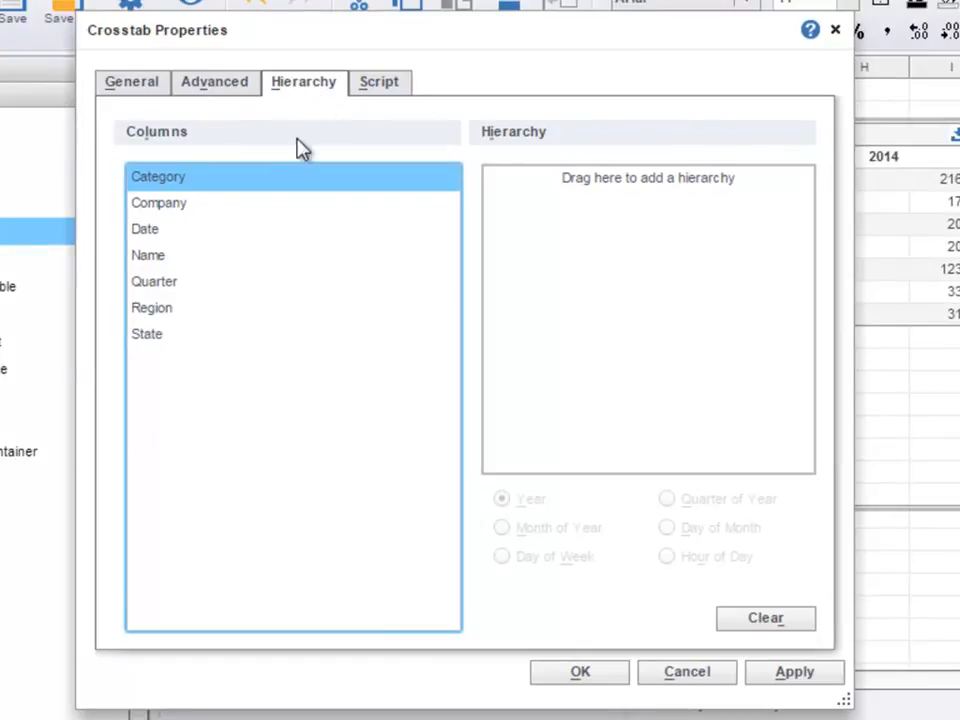
drag(185, 232, 634, 194)
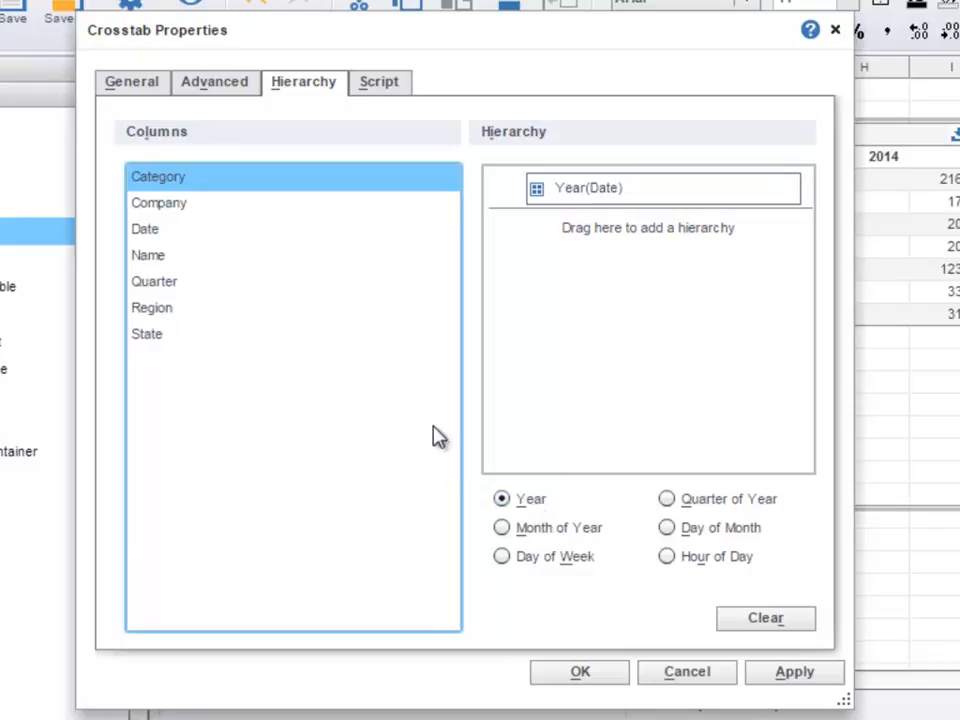
drag(249, 230, 565, 212)
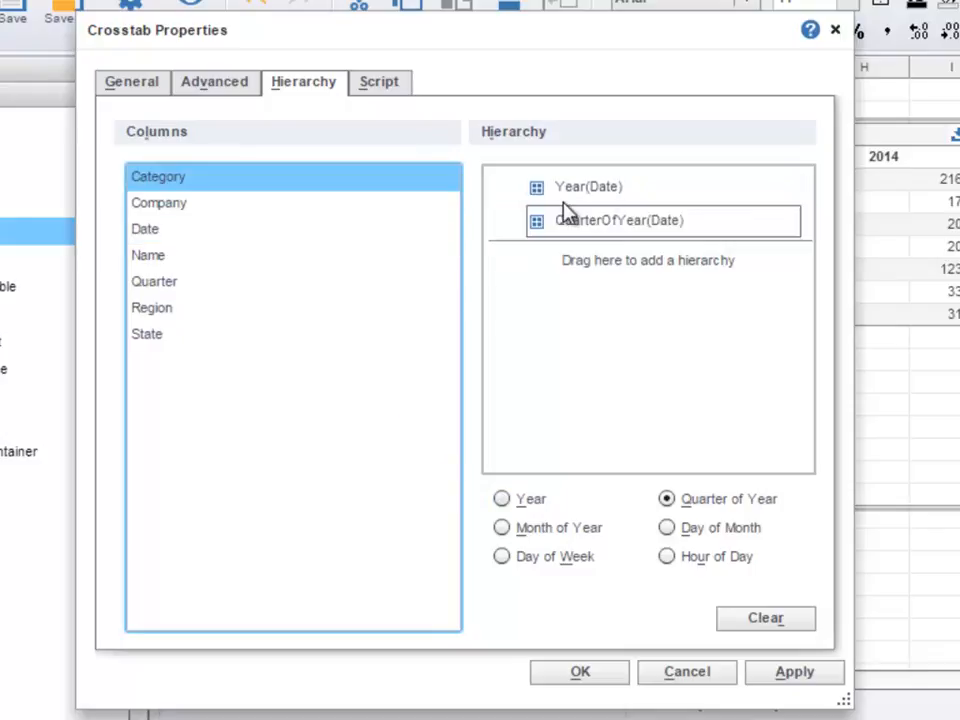
click(505, 529)
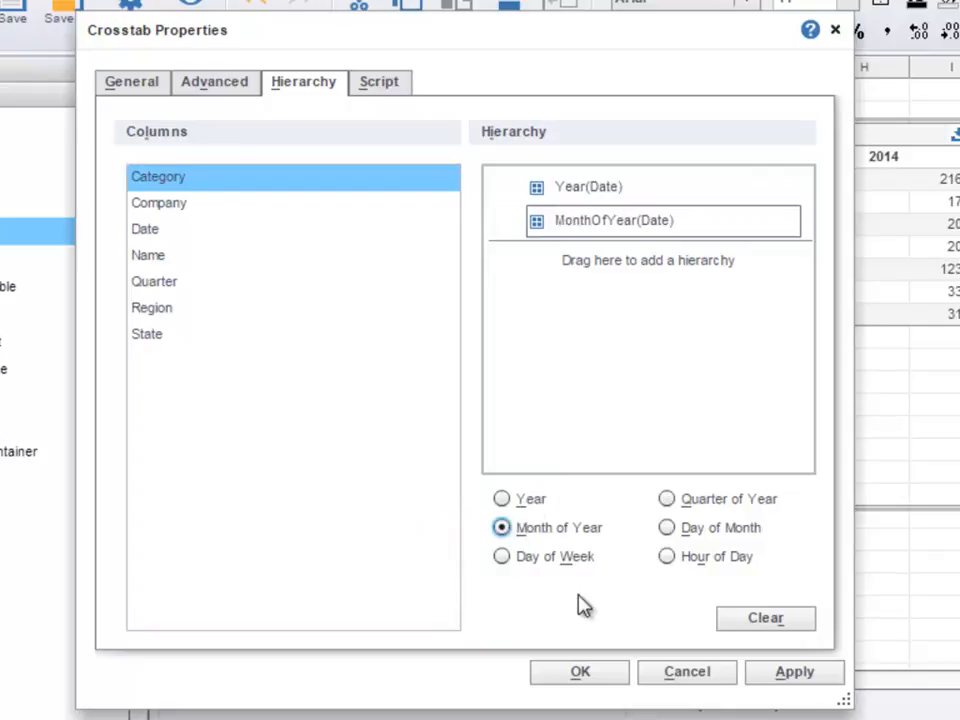
click(619, 680)
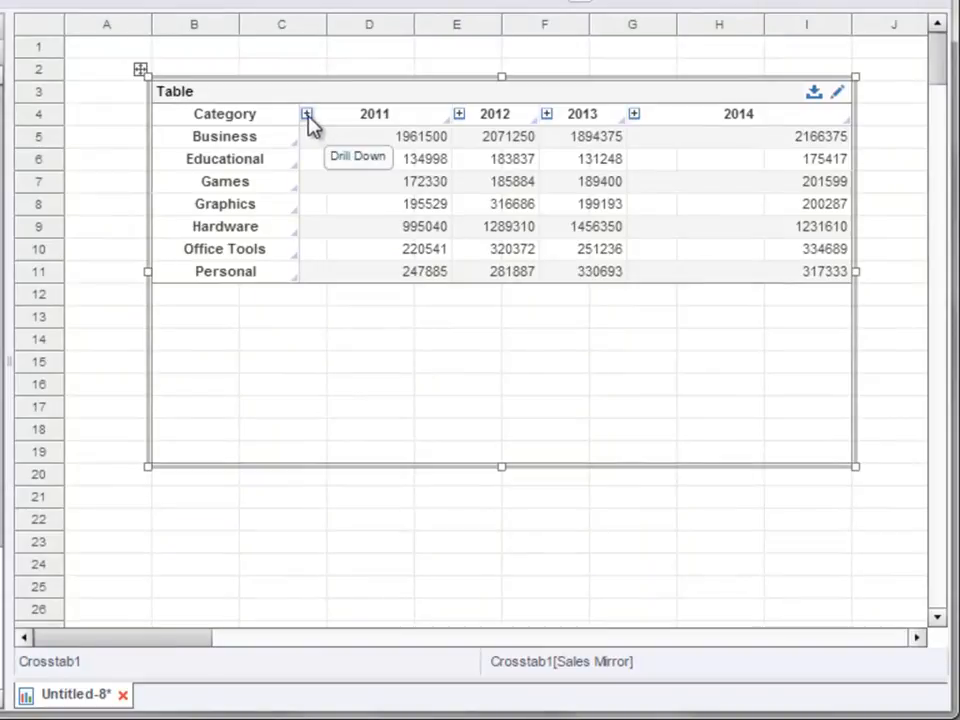
Step: Drill down from the 2011 column header to its months and inspect the Business total for March
click(307, 115)
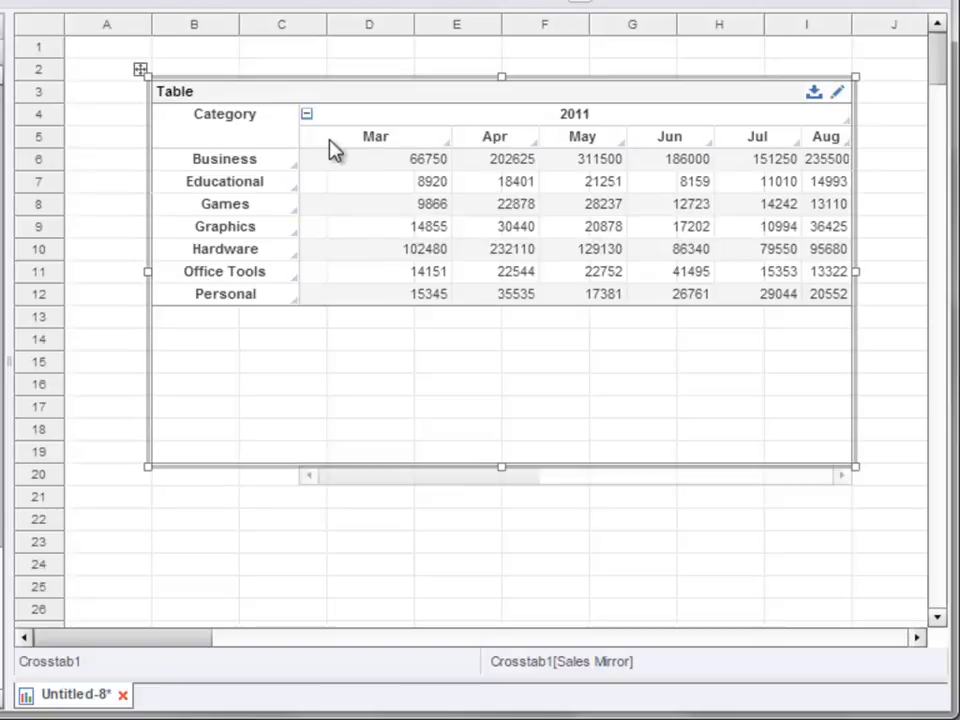
mouse_move(378, 164)
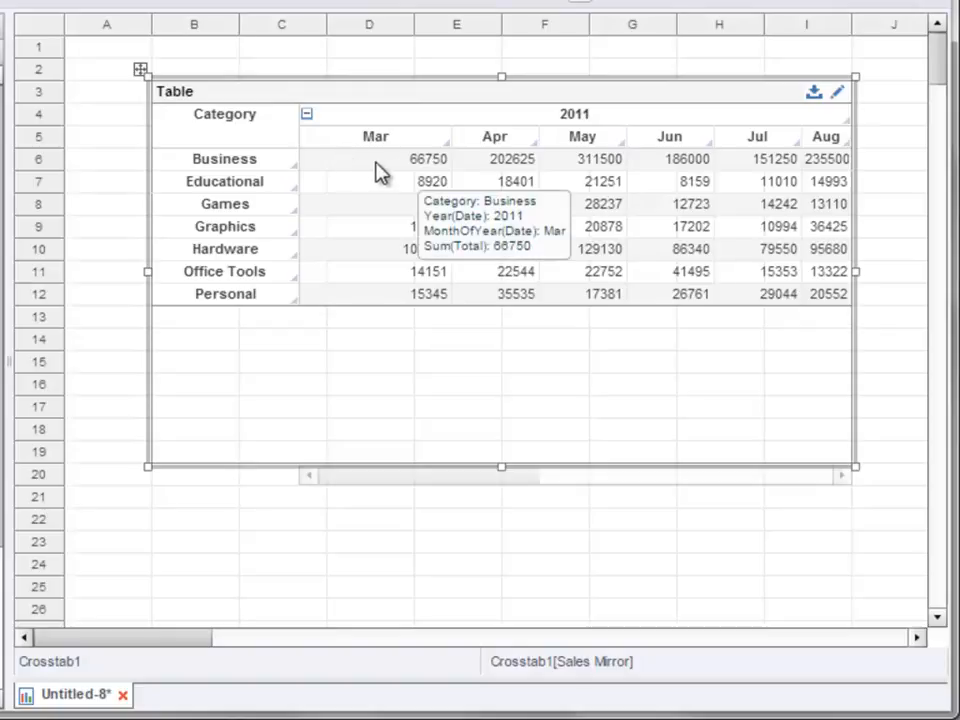